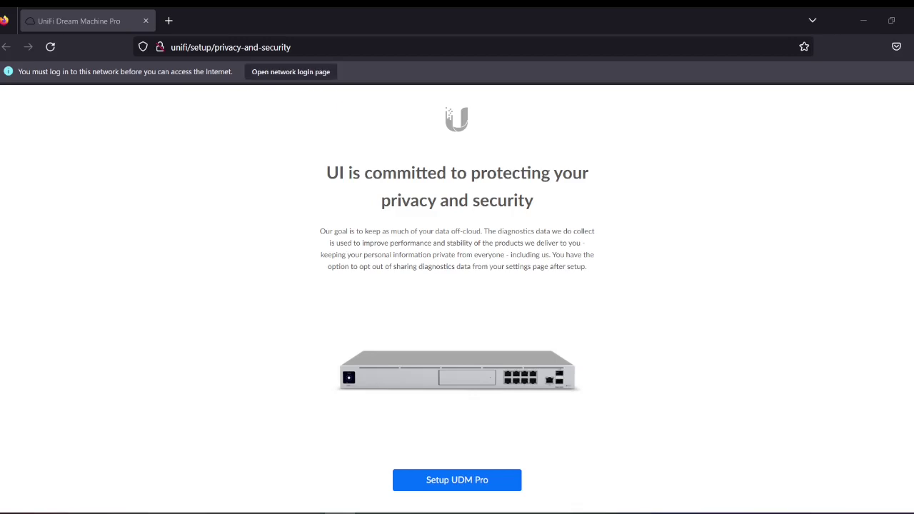
Step: Start the UDM Pro setup with the console name UDM Pro and accept the Terms of Service/EULA
click(242, 47)
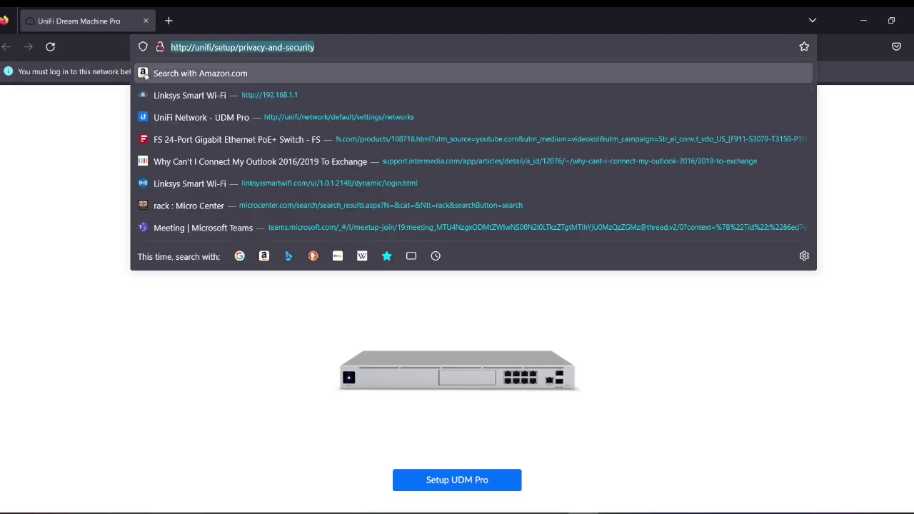
click(448, 114)
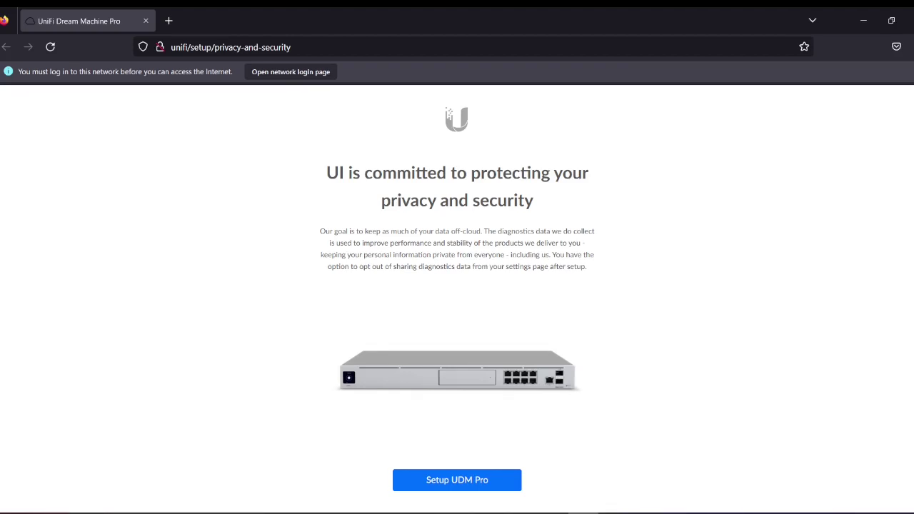
click(457, 479)
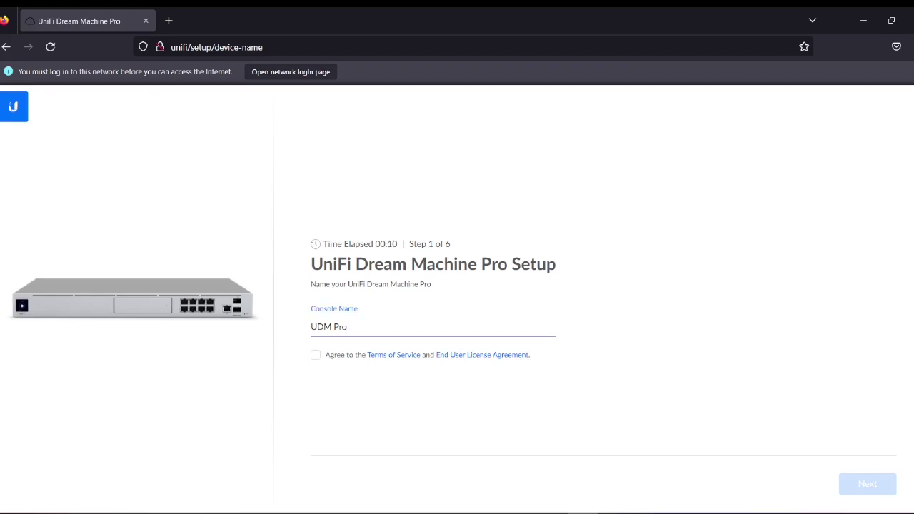
click(314, 355)
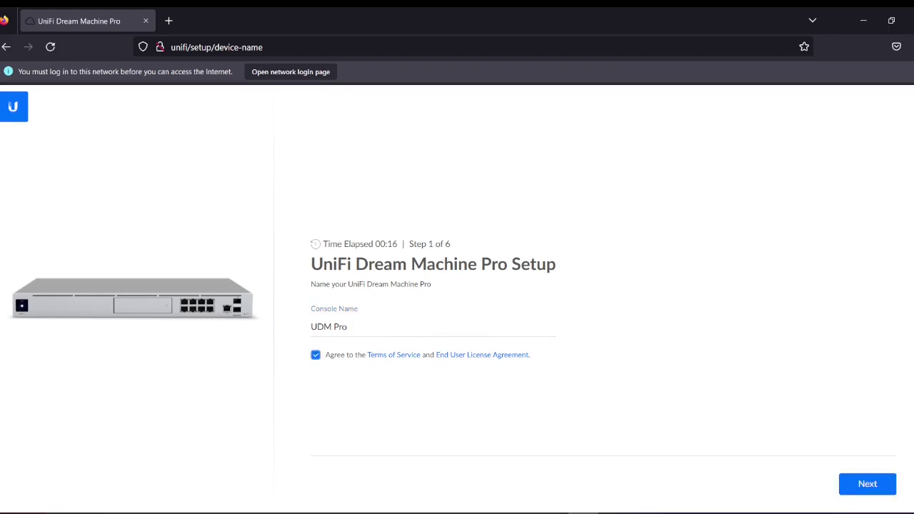
key(Return)
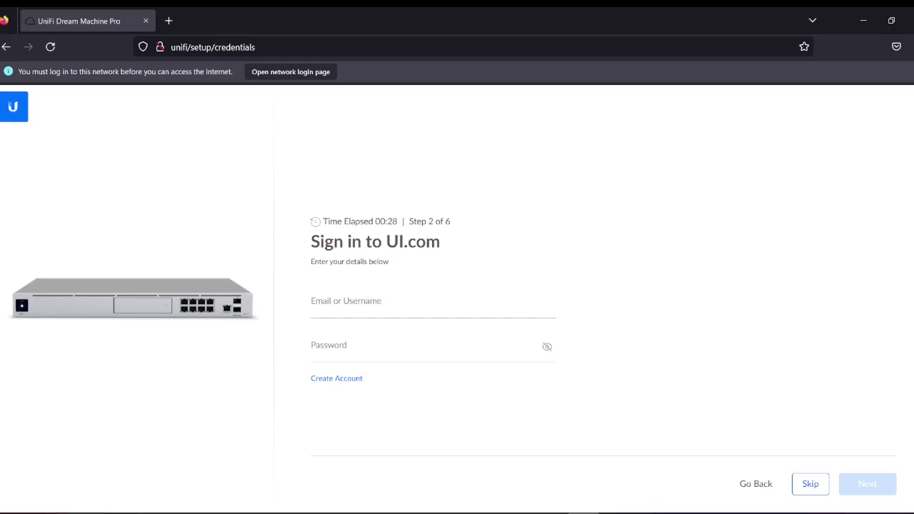
Step: Skip the UI.com sign-in and choose to proceed without a UI.com account
click(428, 349)
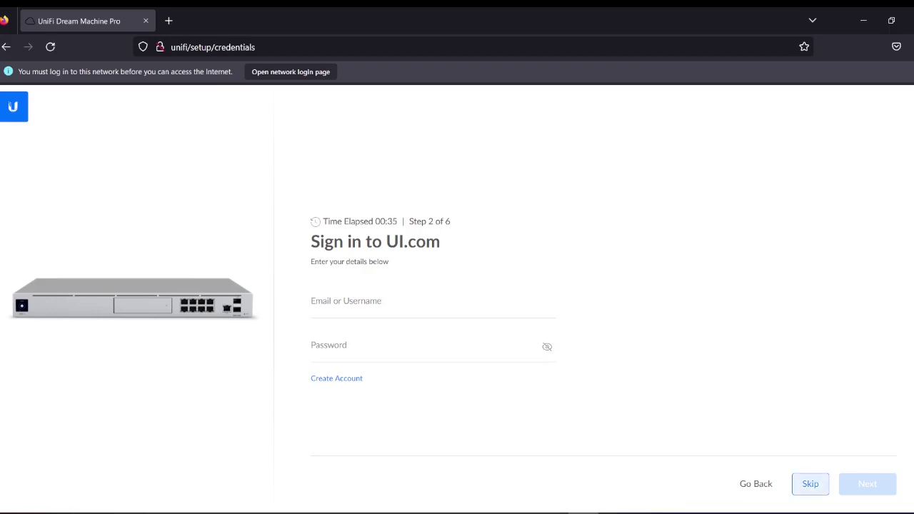
click(810, 483)
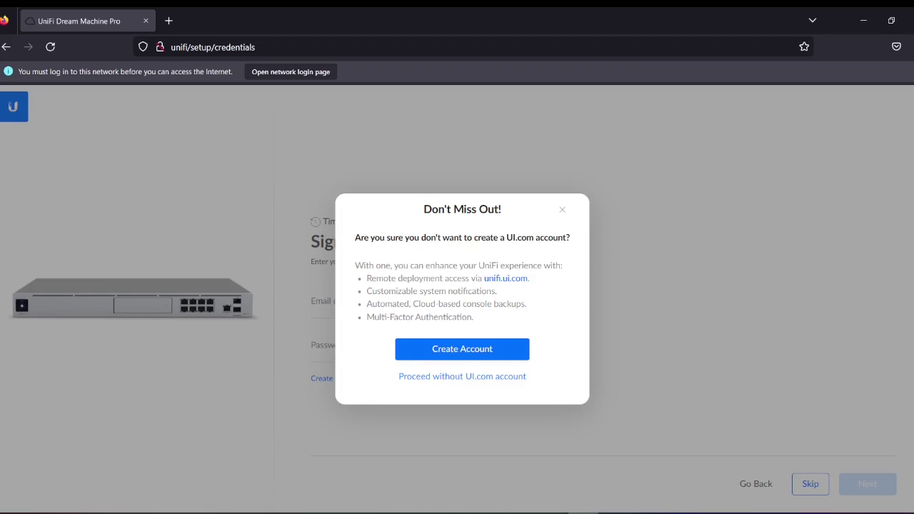
click(462, 376)
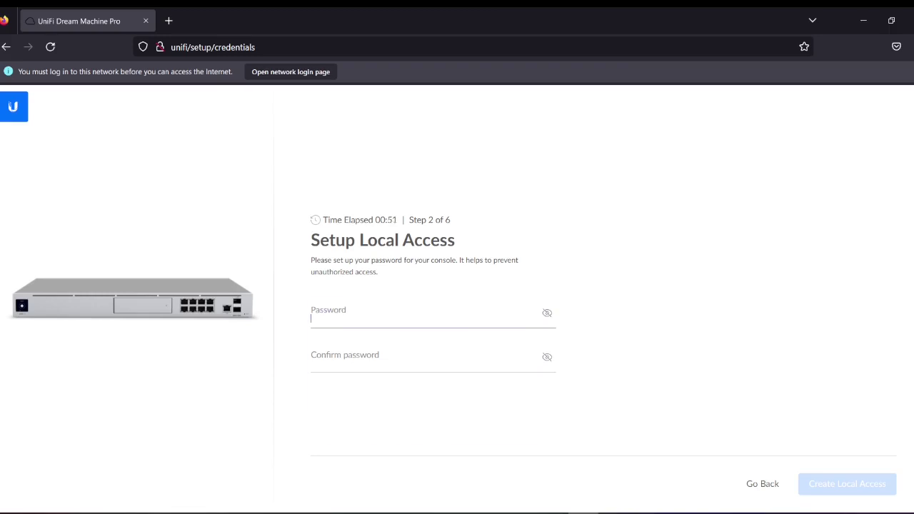
Step: Create a matching local access password, replacing the too-short first attempt with a longer one
text(*****)
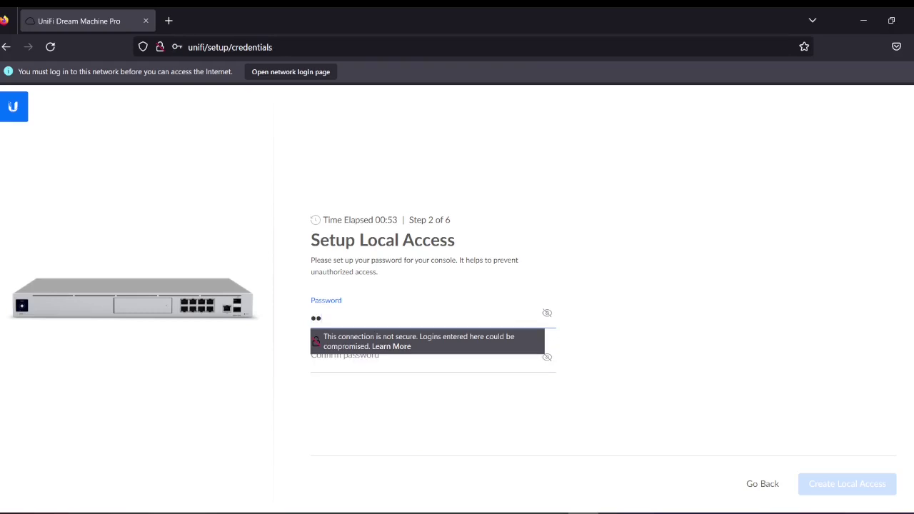
key(Tab)
text(*****)
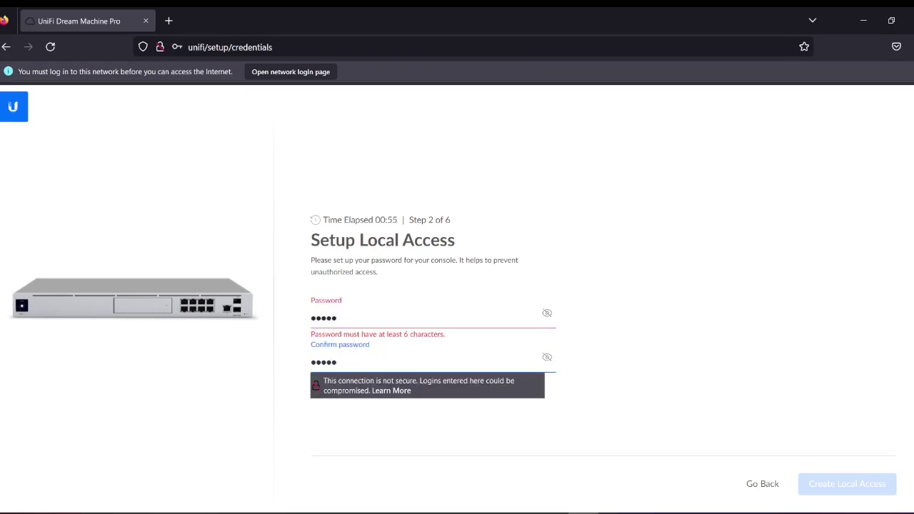
click(335, 318)
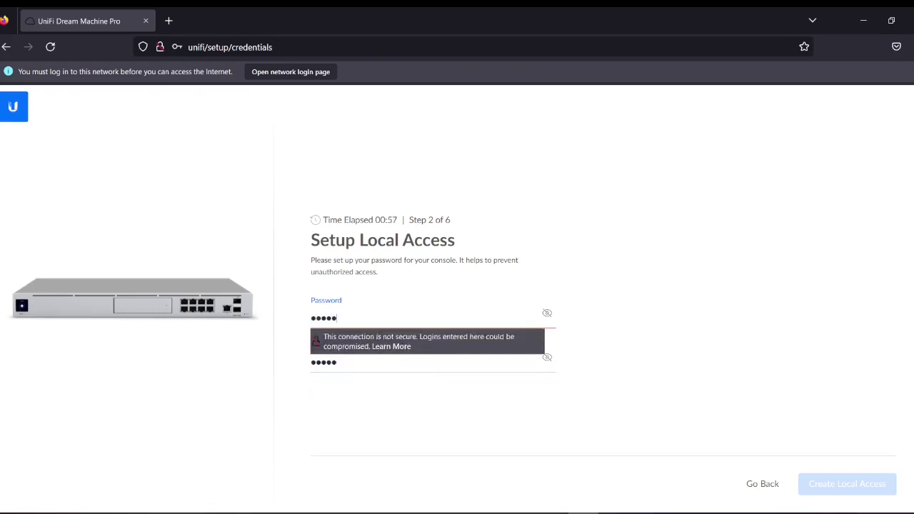
key(BackSpace)
key(BackSpace)
key(BackSpace)
key(BackSpace)
key(BackSpace)
text(********)
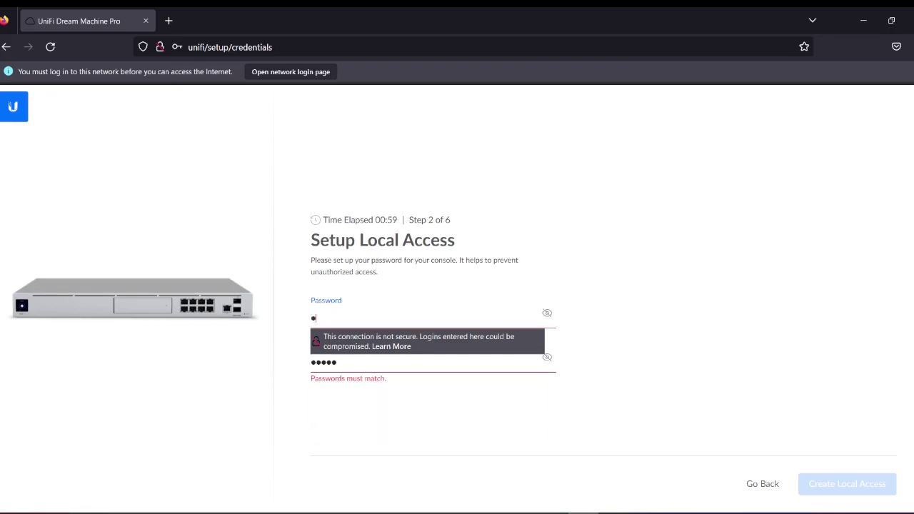
key(Tab)
text(********)
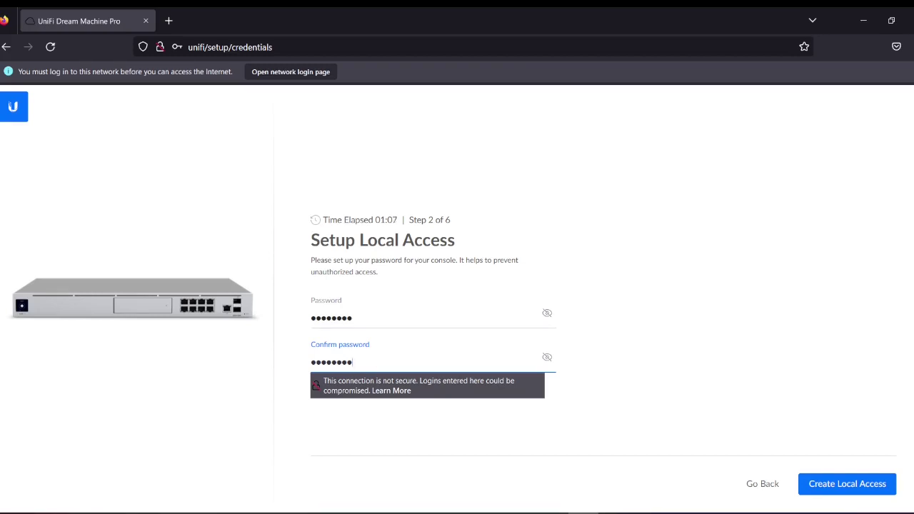
key(Return)
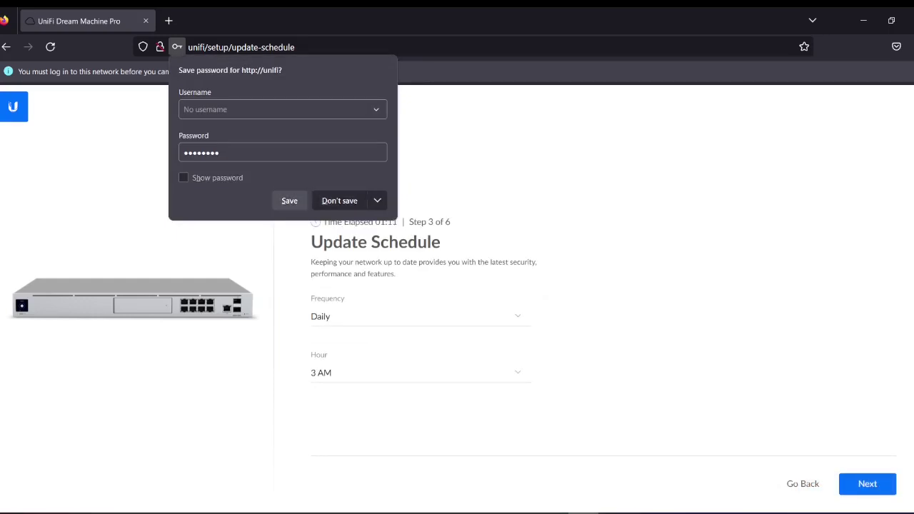
Step: Schedule automatic updates weekly on Sunday at 12 AM and continue
key(Return)
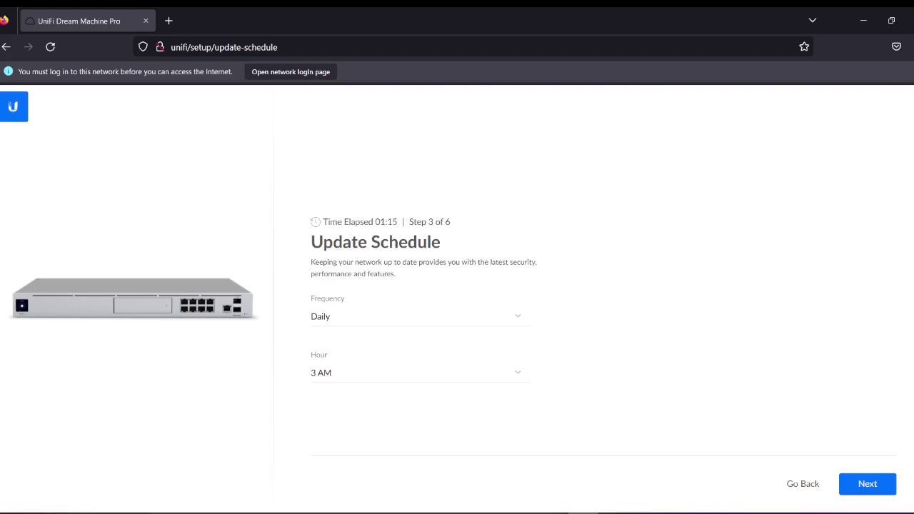
key(Tab)
key(space)
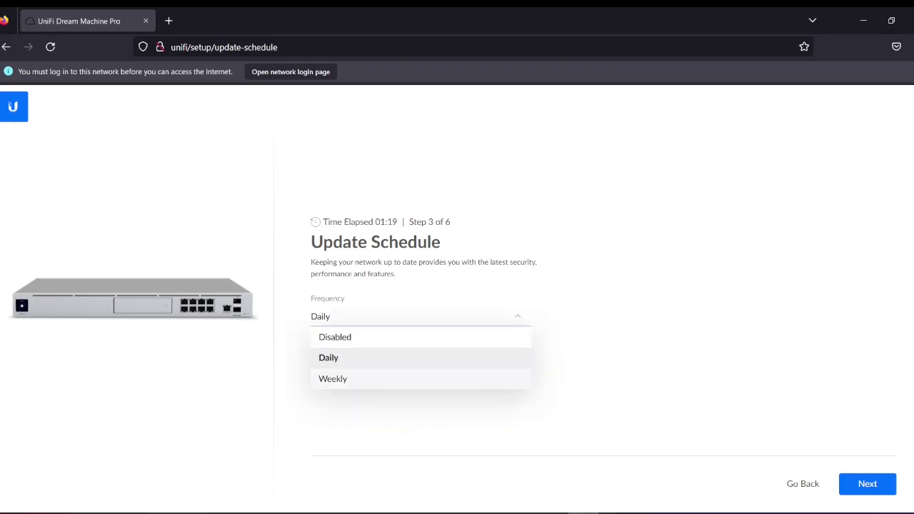
key(Return)
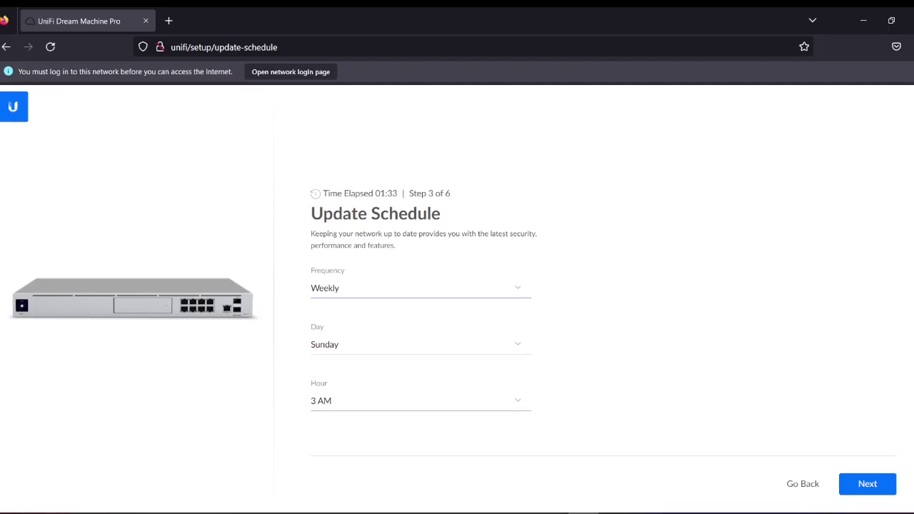
click(421, 400)
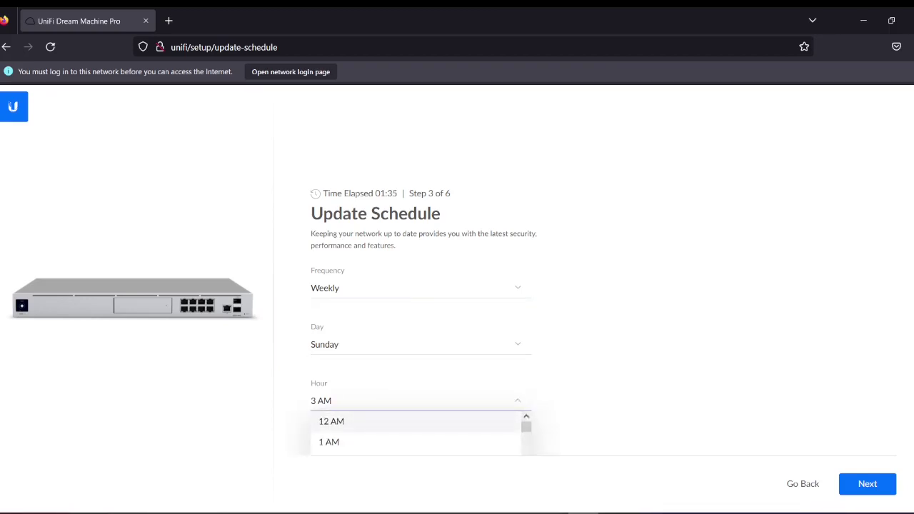
click(332, 421)
key(Return)
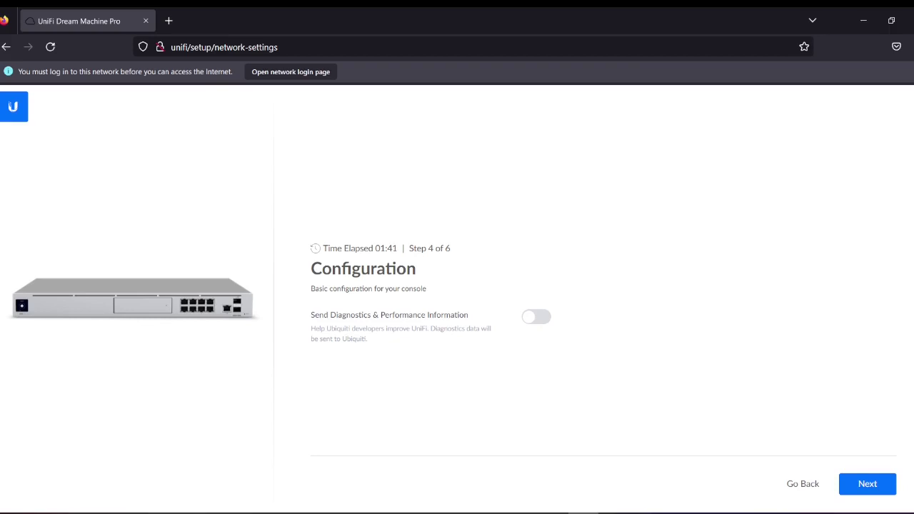
Step: Leave Send Diagnostics turned off and move on to the speed test
key(space)
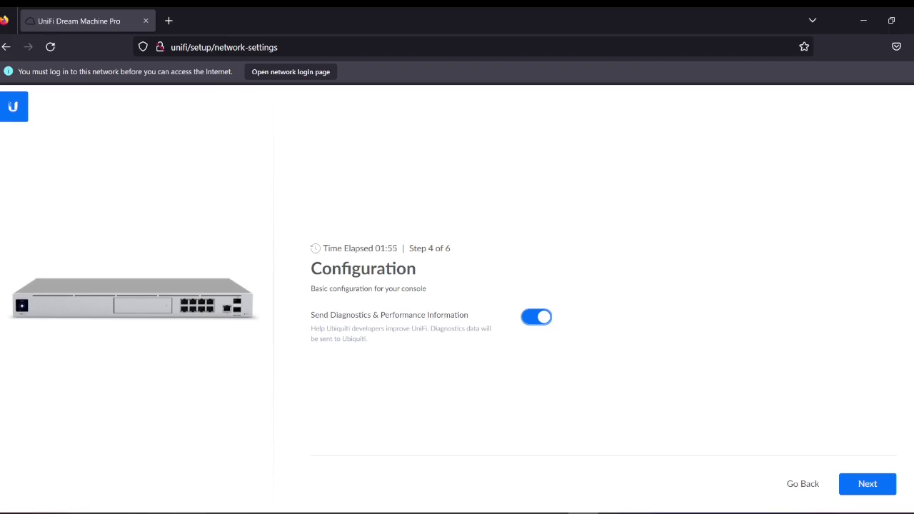
key(space)
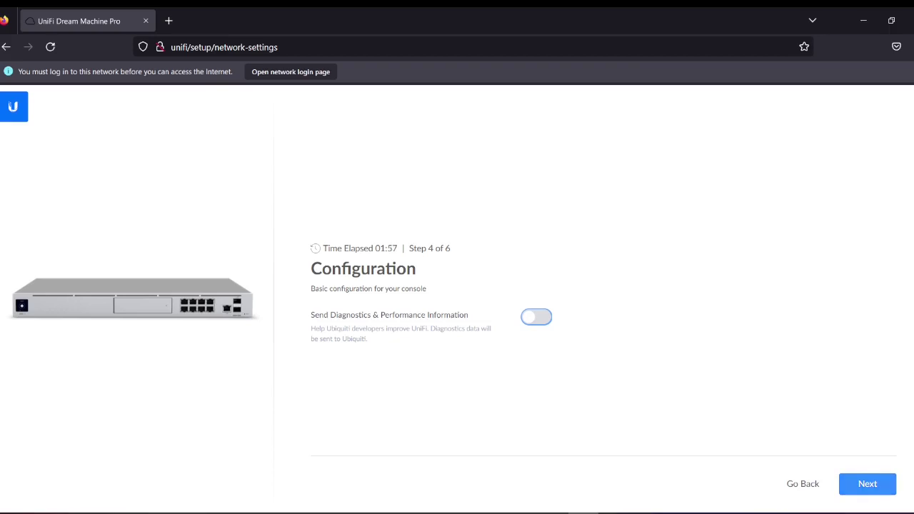
key(Tab)
key(Return)
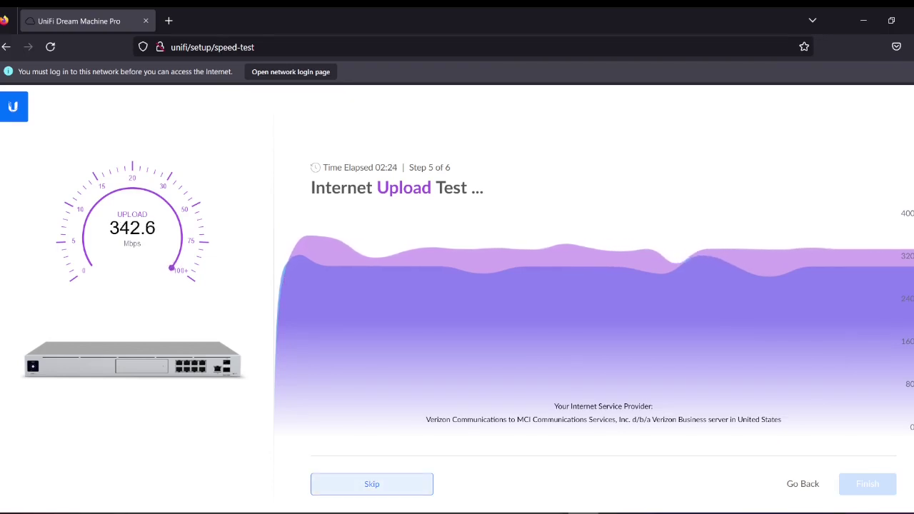
Step: Skip the internet upload speed test
click(371, 483)
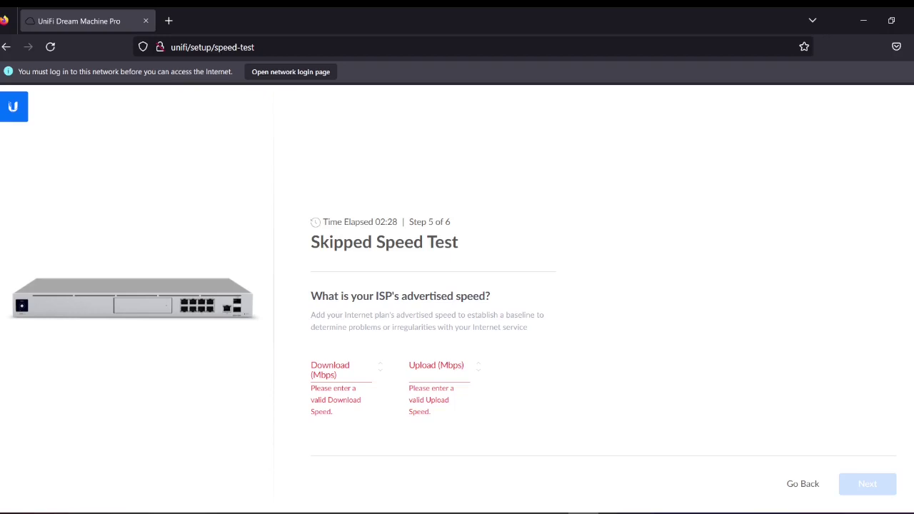
Step: Enter advertised speeds of 300 Mbps download and 100 Mbps upload, then finish setup
click(335, 374)
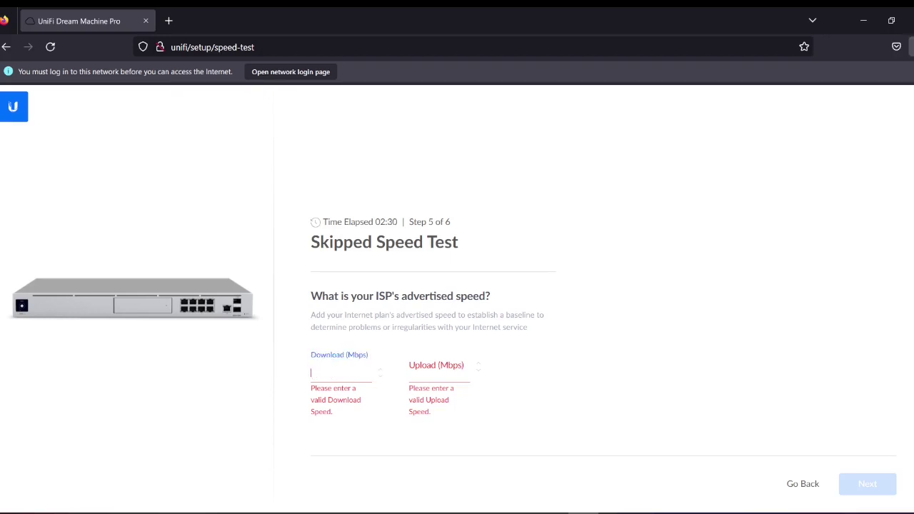
text(300)
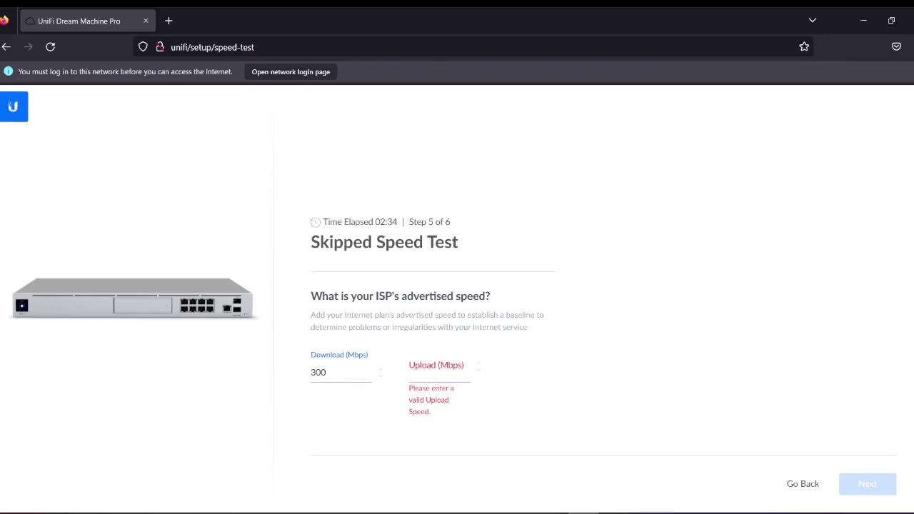
click(428, 372)
text(100)
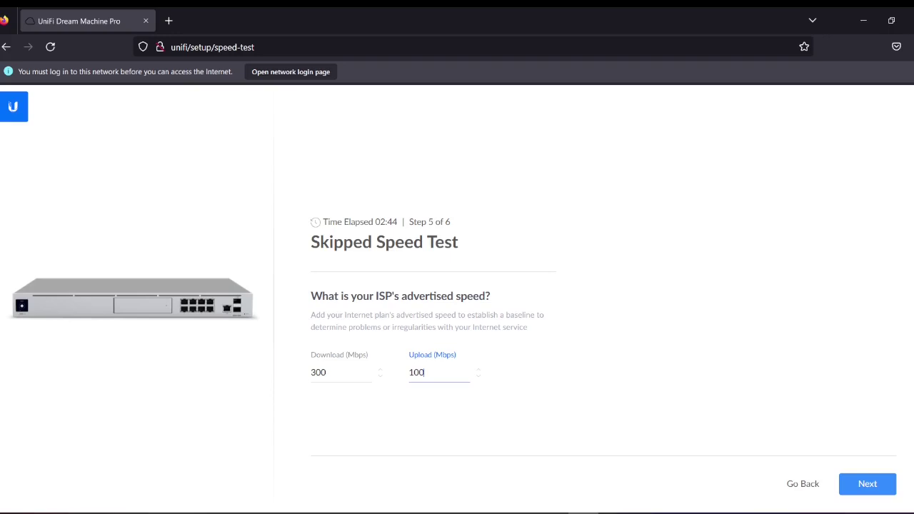
click(867, 483)
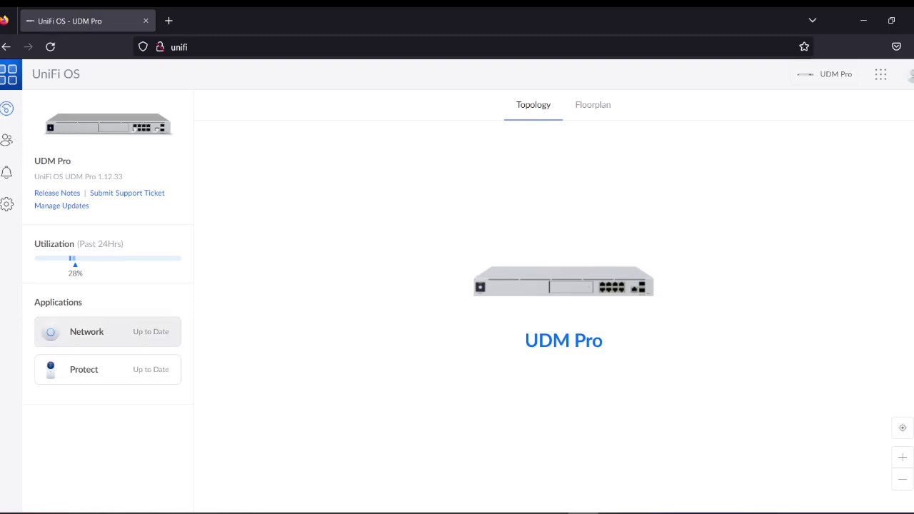
click(86, 331)
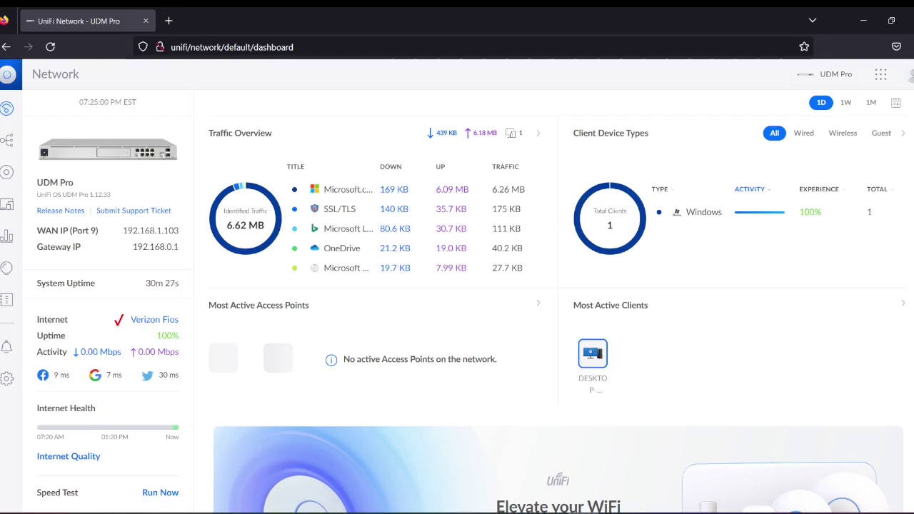
scroll(456, 285, down, 2)
scroll(457, 286, up, 2)
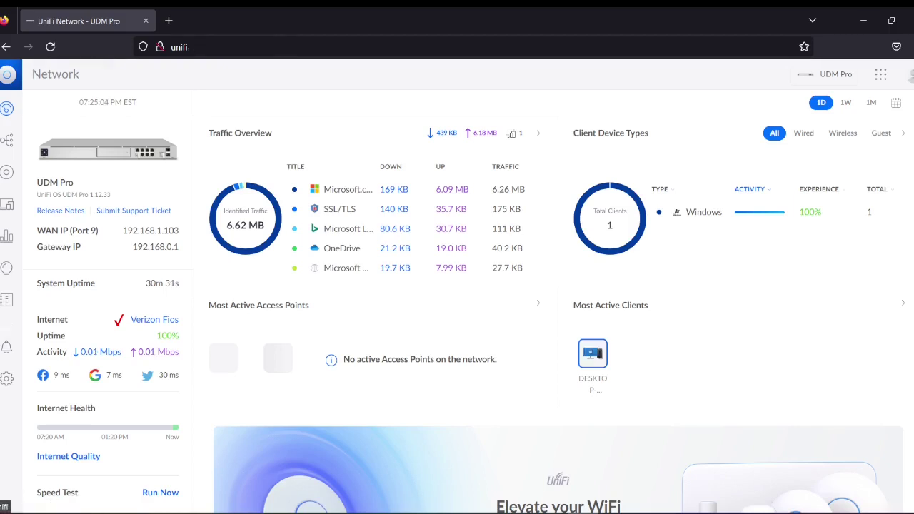
click(7, 74)
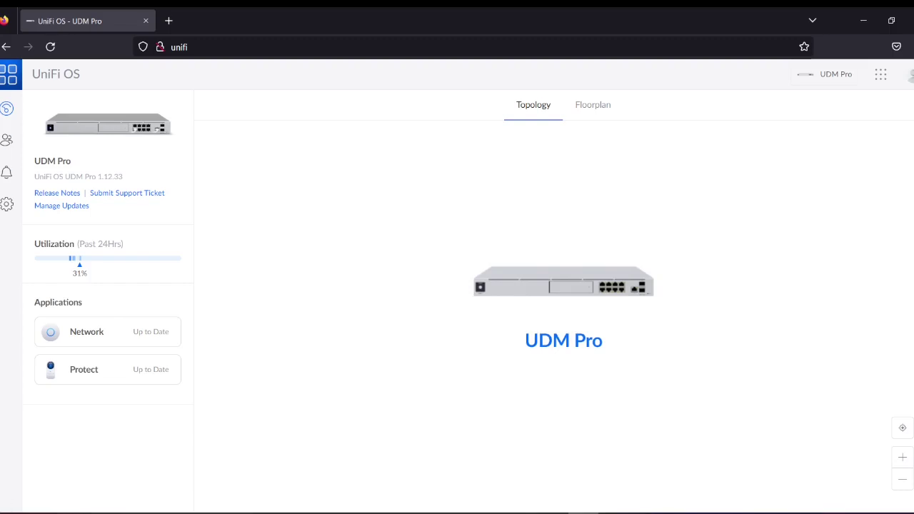
Step: Open the console Settings and view its System page
click(6, 204)
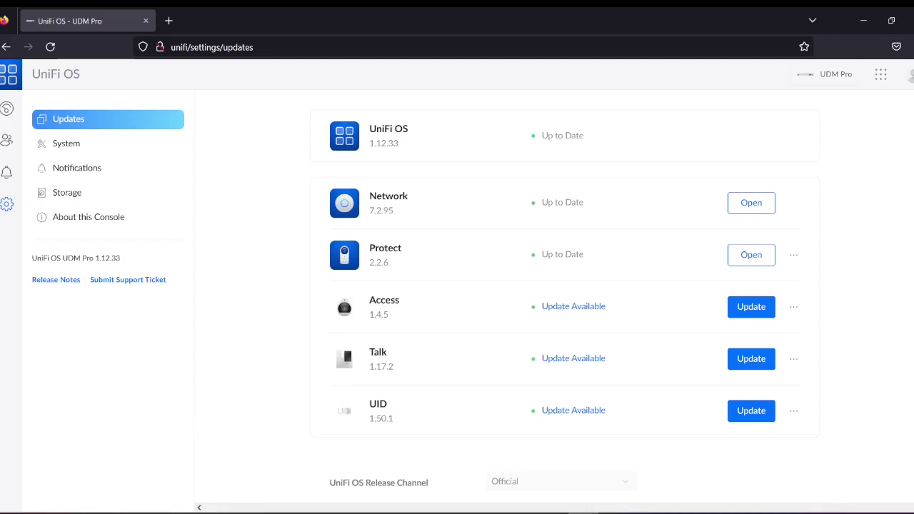
click(66, 144)
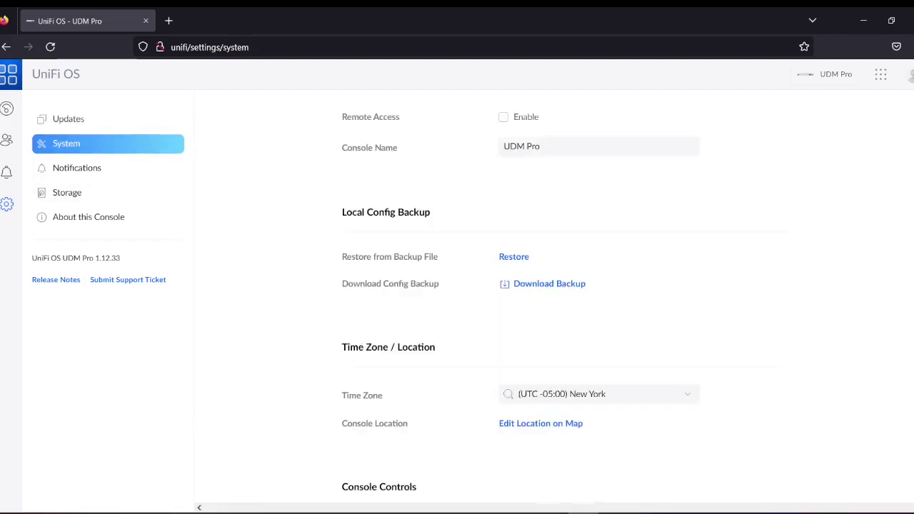
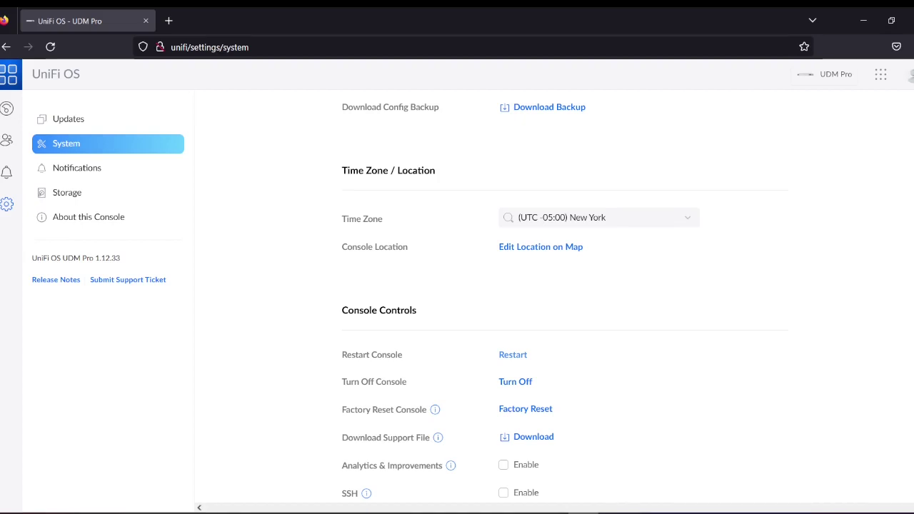
Step: Review the console application list on the Updates page, then bring up Notifications settings
scroll(563, 296, down, 1)
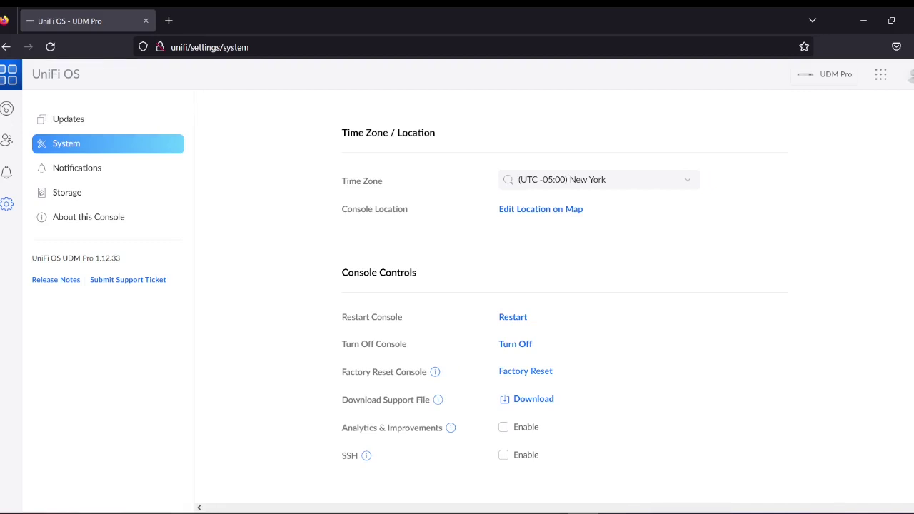
click(68, 119)
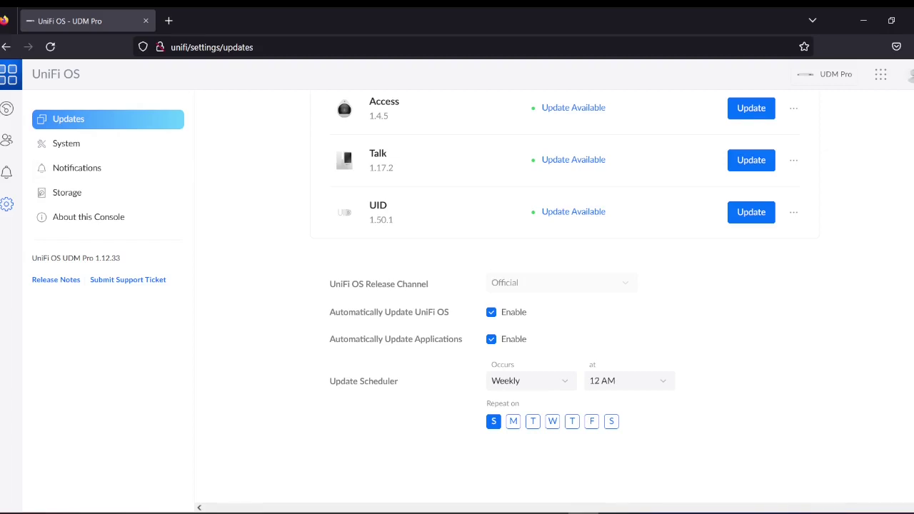
scroll(564, 285, up, 3)
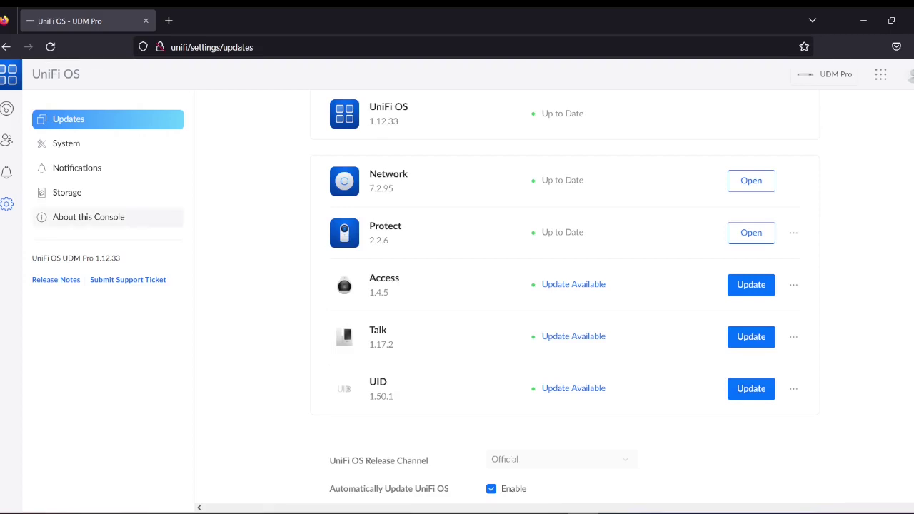
click(76, 168)
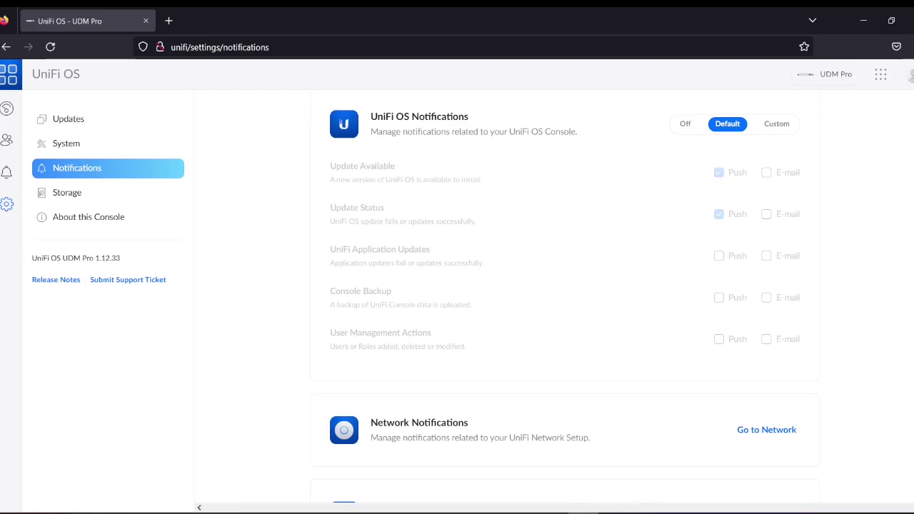
Step: Set UniFi OS notifications to Custom with e-mail for Update Status, Application Updates and User Management Actions
click(777, 123)
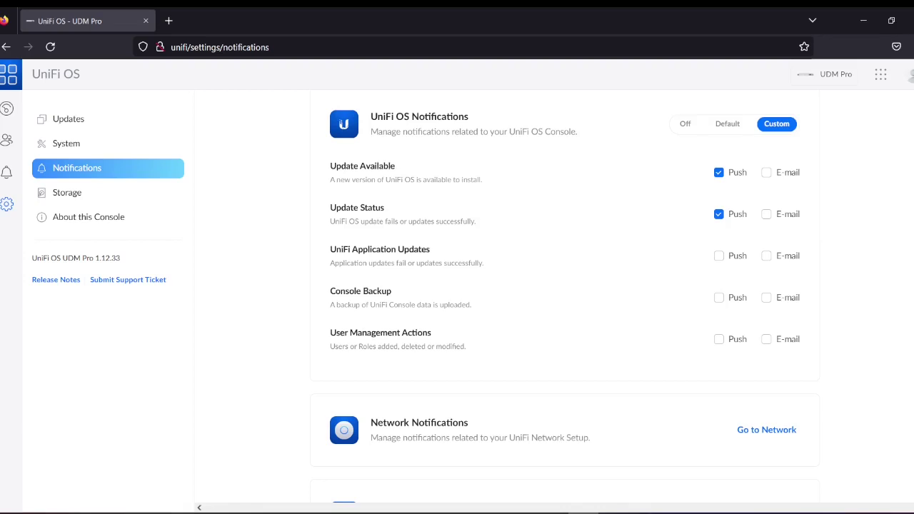
click(766, 214)
click(766, 256)
click(766, 339)
Step: Check drive health on the Storage page
scroll(564, 303, down, 2)
scroll(564, 302, up, 3)
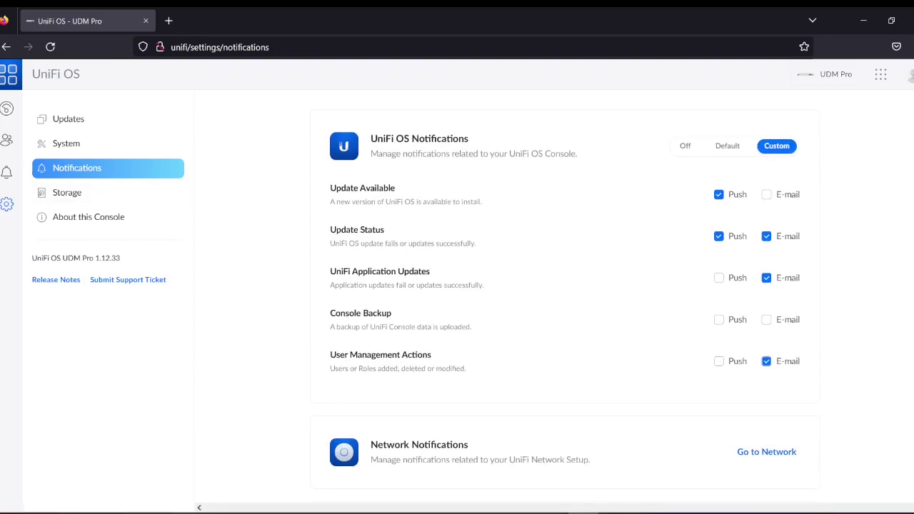
click(107, 193)
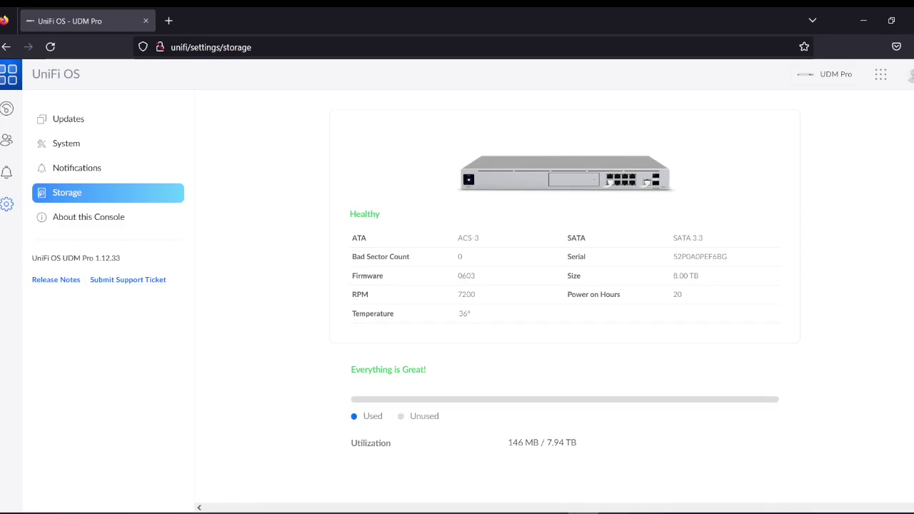
Step: Inspect the drive's details in the Storage table, including its 8.00 TB size
mouse_move(560, 275)
mouse_down()
mouse_move(703, 295)
mouse_move(703, 278)
mouse_move(560, 275)
mouse_up()
drag(564, 275, 700, 276)
scroll(456, 285, down, 1)
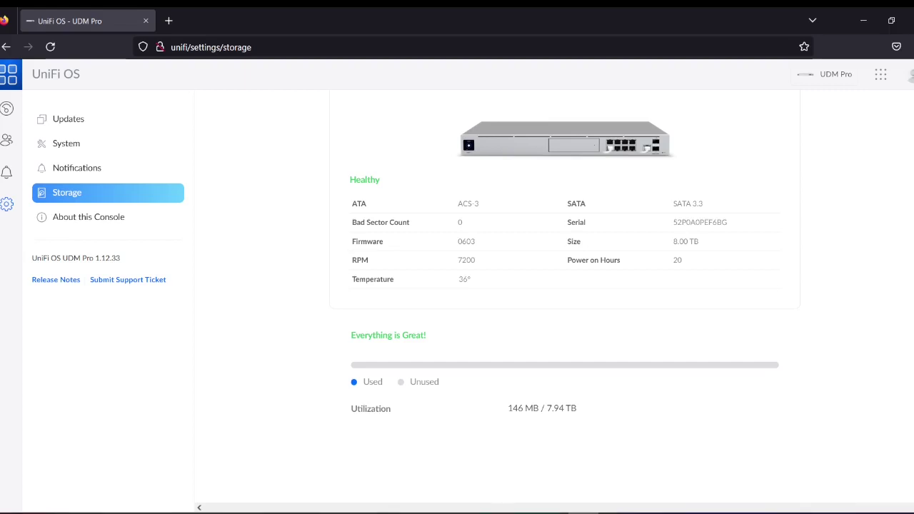
Step: Review the hardware stats in About this Console, then return to Updates
click(87, 216)
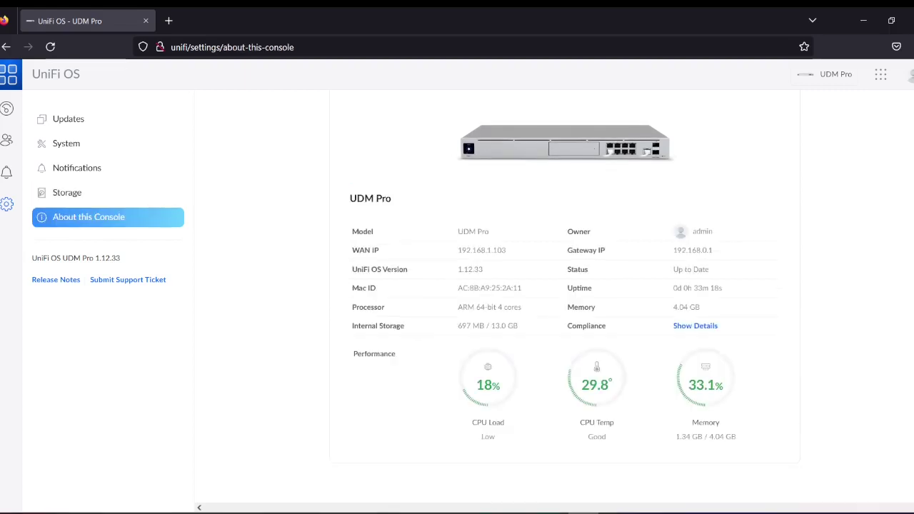
drag(349, 198, 729, 437)
click(729, 437)
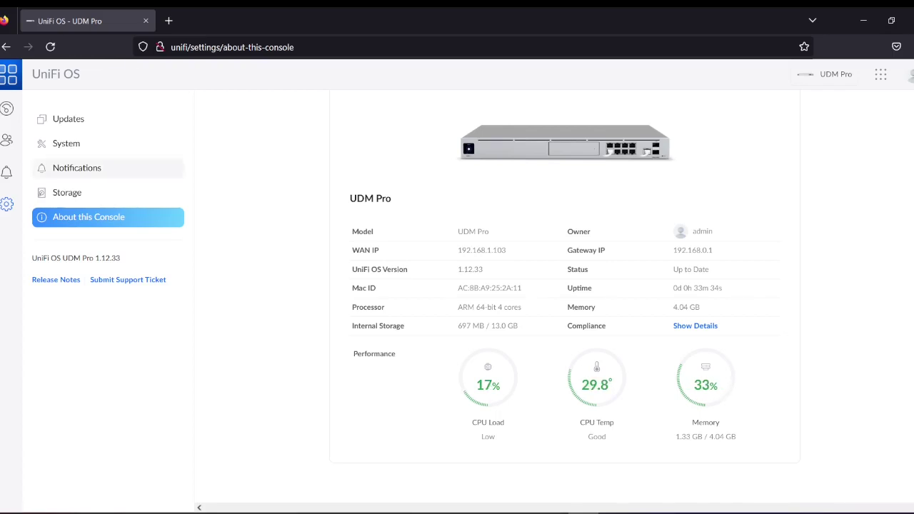
click(68, 118)
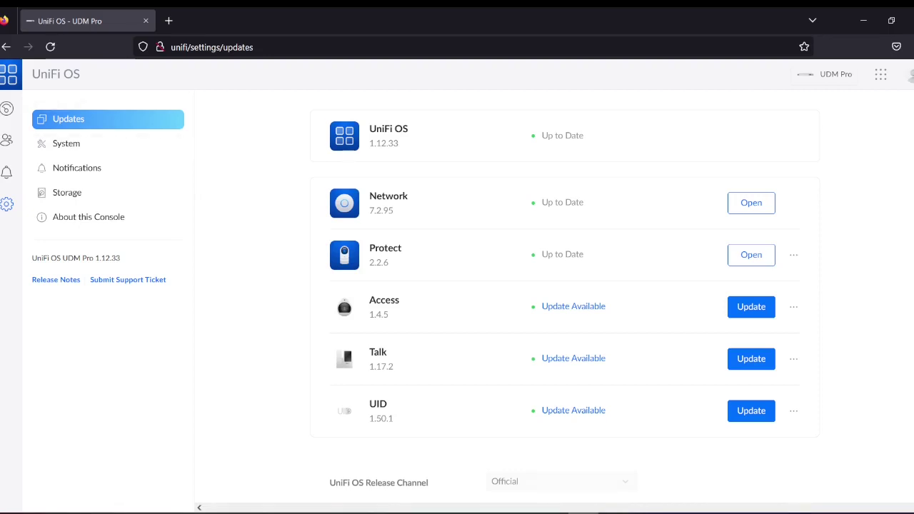
Step: Look over the pending update notifications, then go to the console's Users page
click(7, 172)
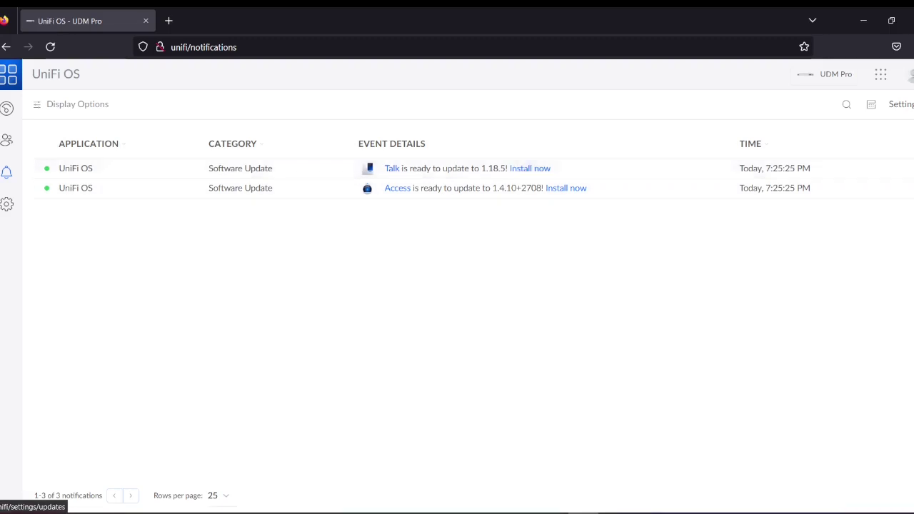
click(6, 139)
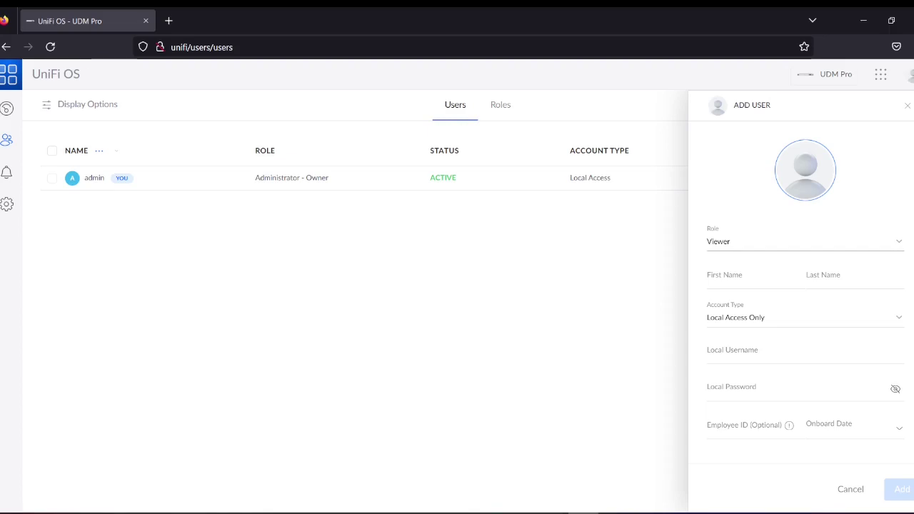
Step: Give the new user the Administrator role, enter the first name, and keep Local Access Only
click(804, 241)
click(744, 265)
click(755, 278)
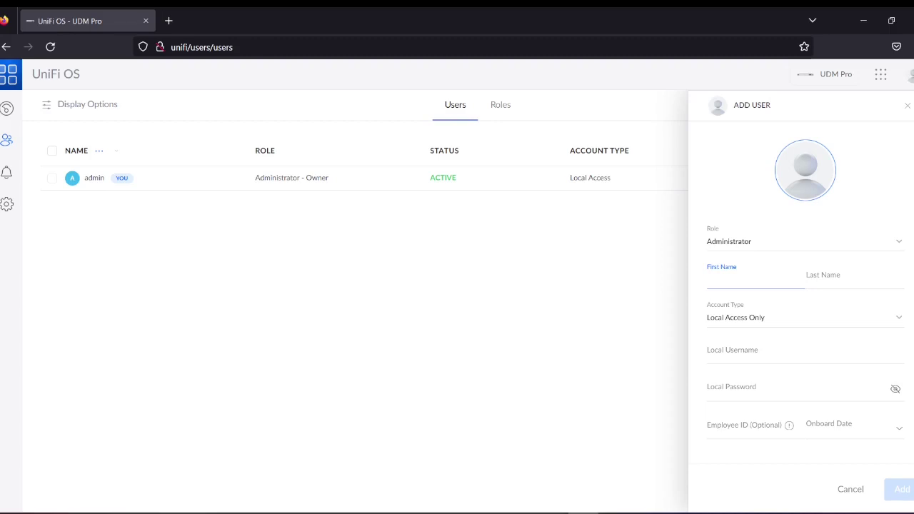
text(John)
key(Tab)
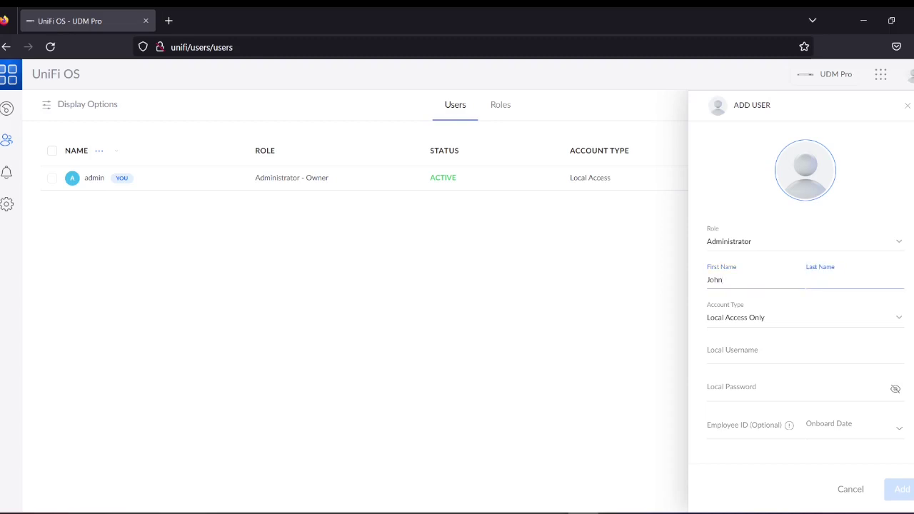
key(Tab)
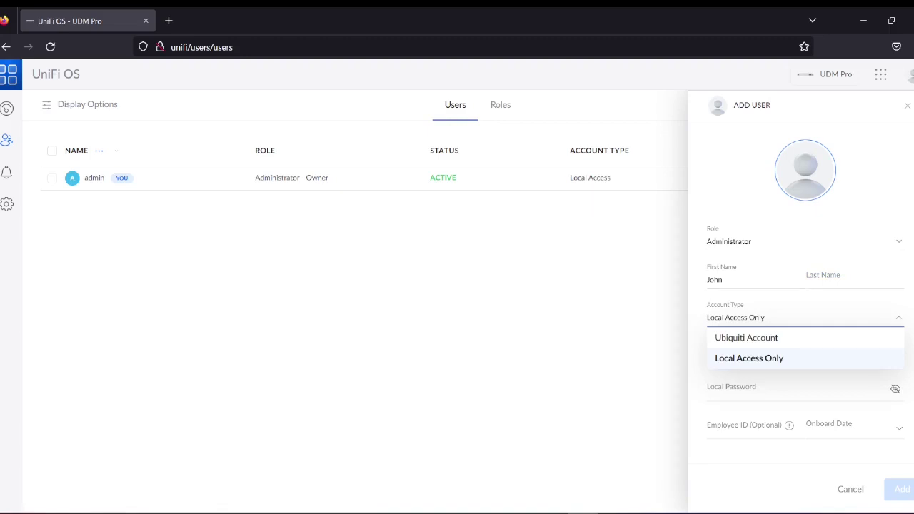
key(Tab)
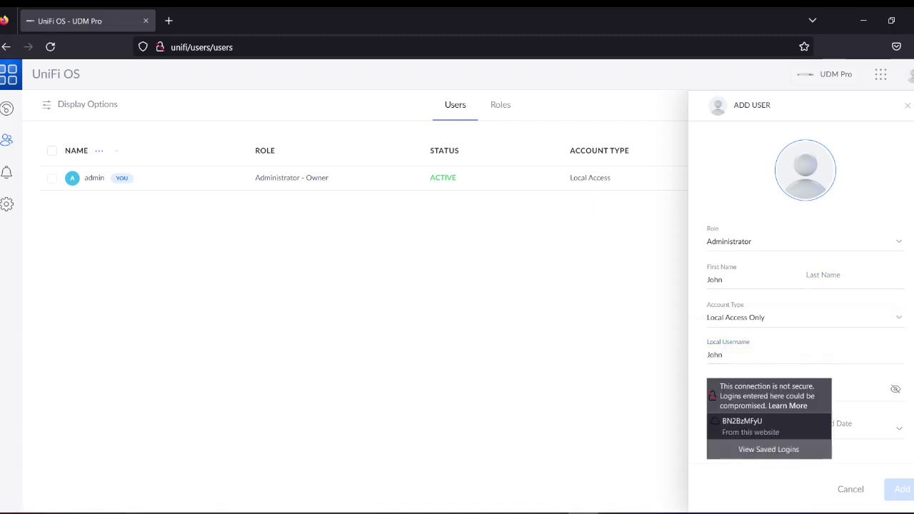
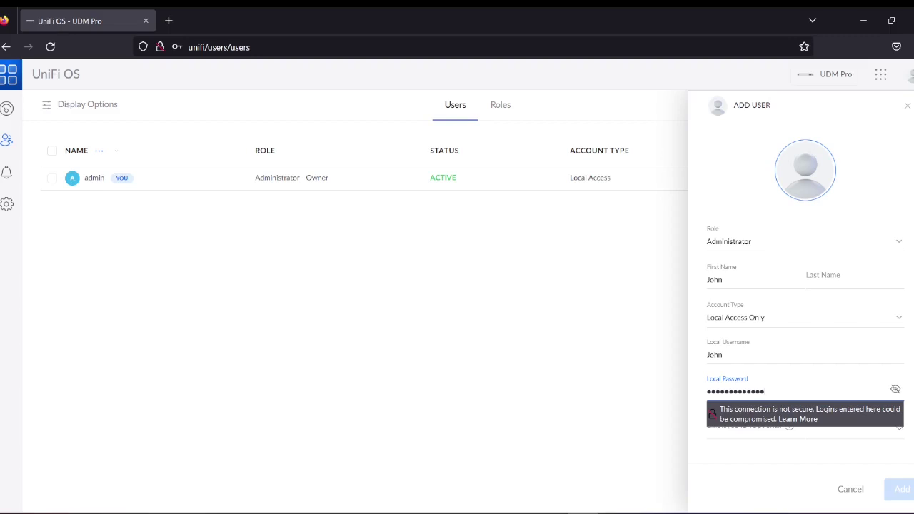
Step: Enter the username, password and employee ID, set onboard date Dec 01, 2022, and add the user
key(Tab)
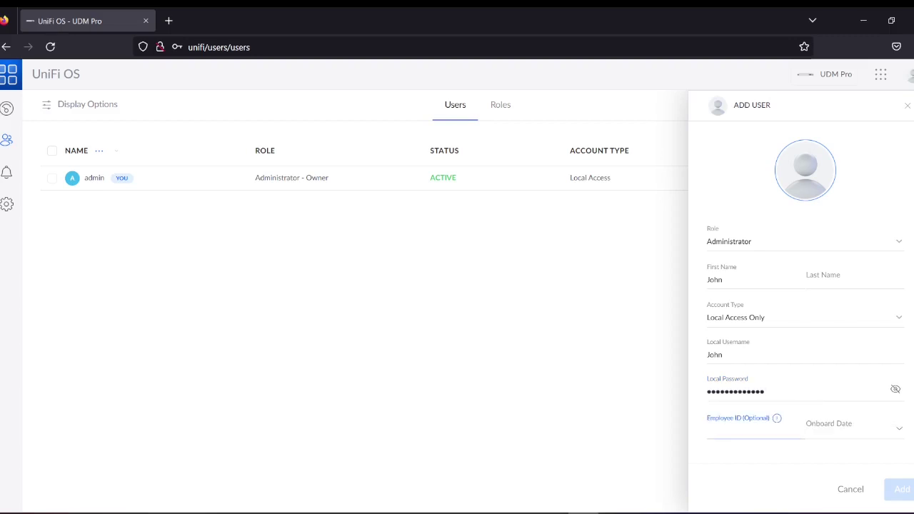
key(Tab)
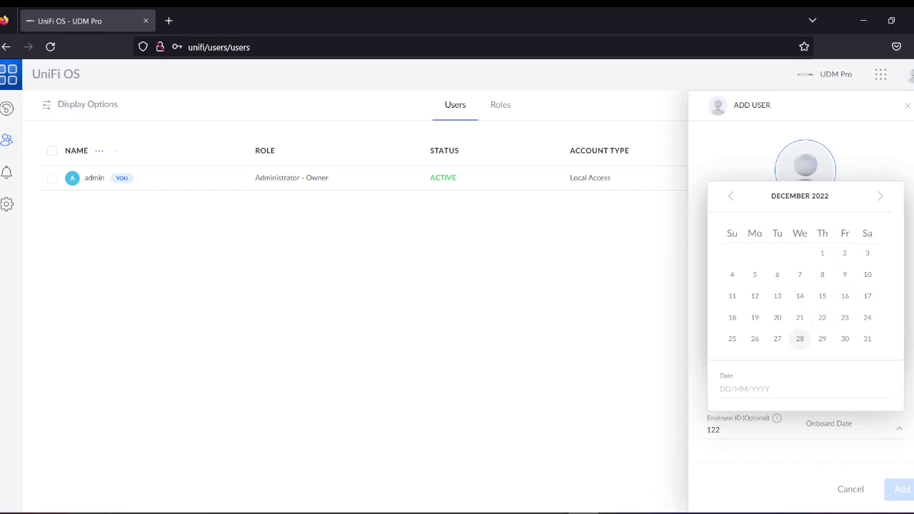
click(821, 252)
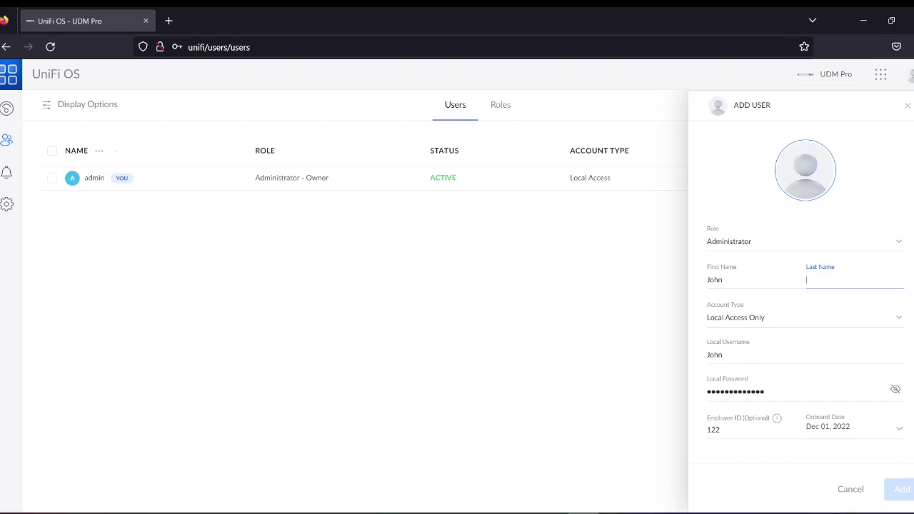
text(Admin)
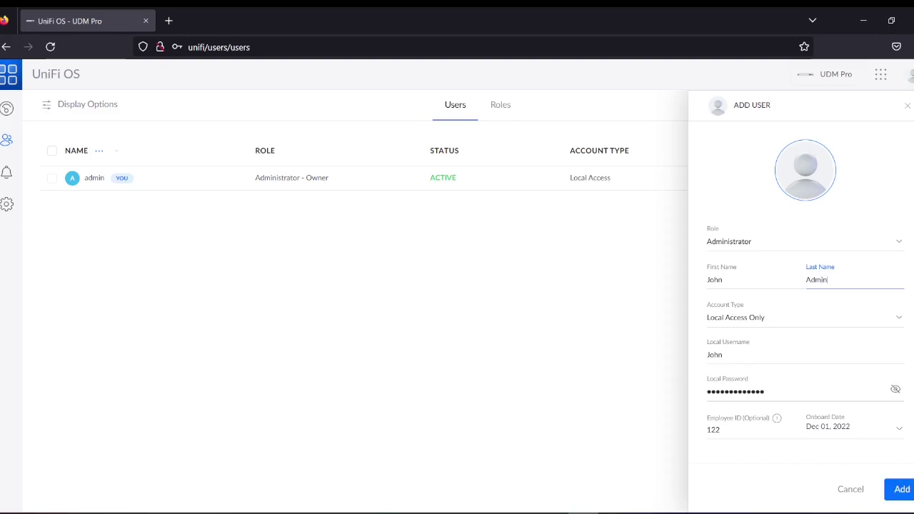
key(Return)
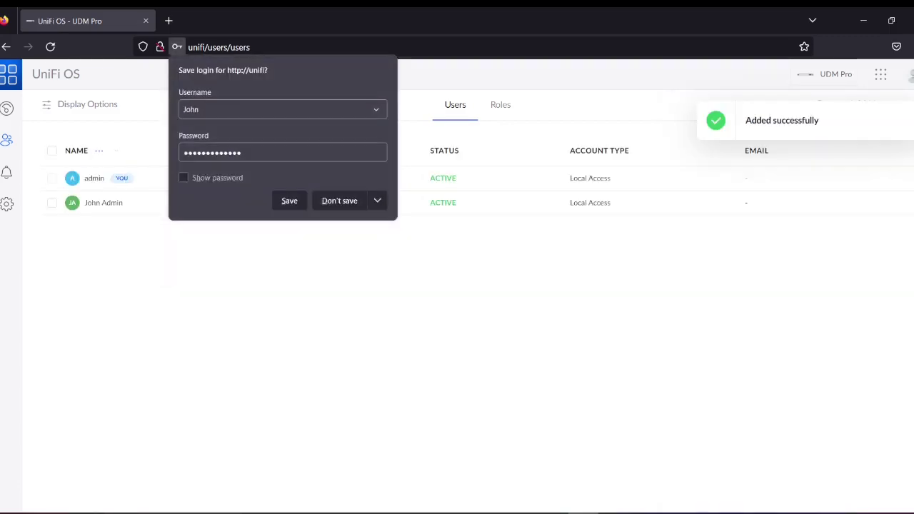
key(Escape)
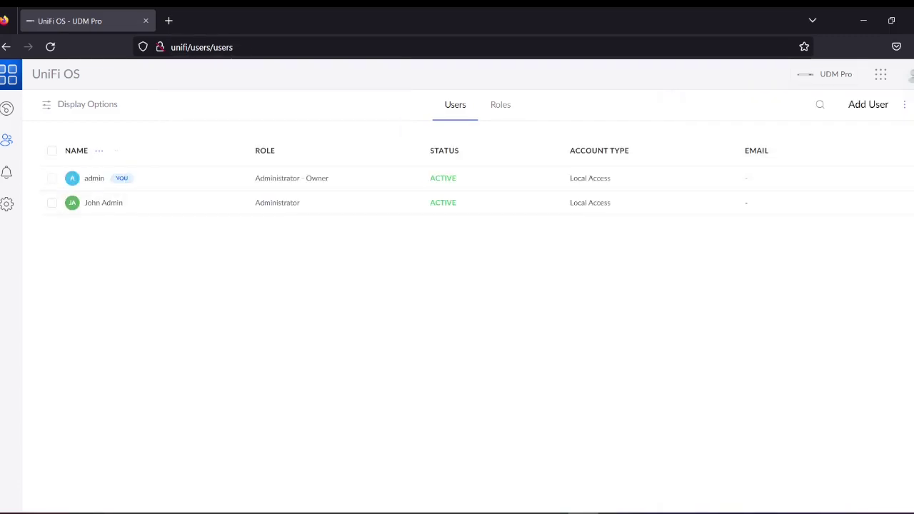
mouse_move(474, 209)
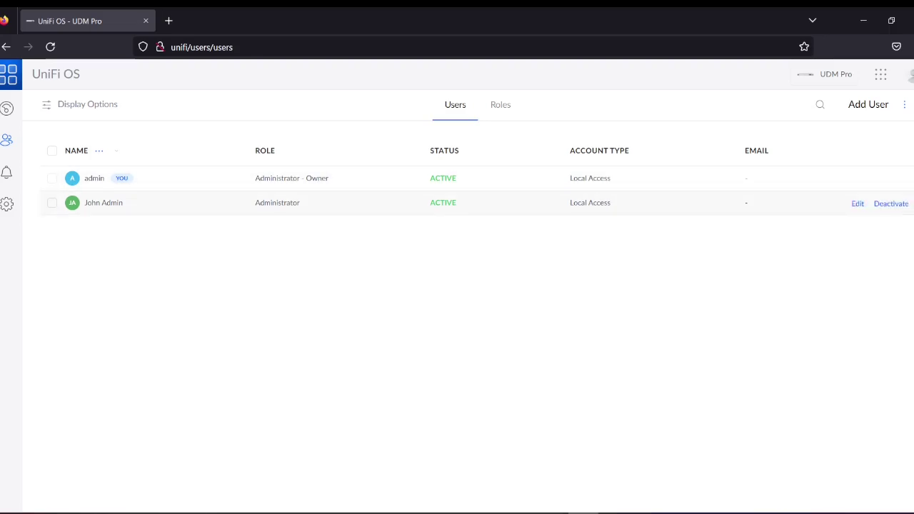
Step: Keep the new user's role as Administrator, then go to the UniFi OS dashboard
click(474, 203)
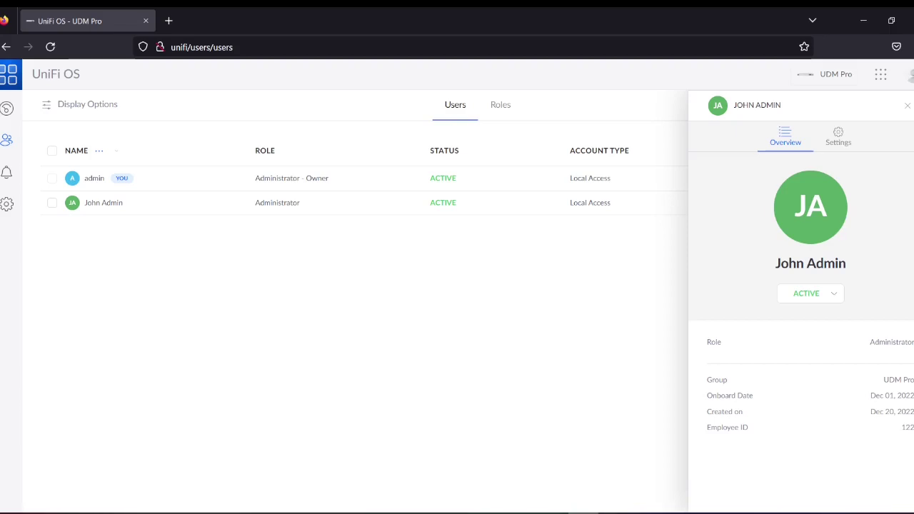
click(838, 137)
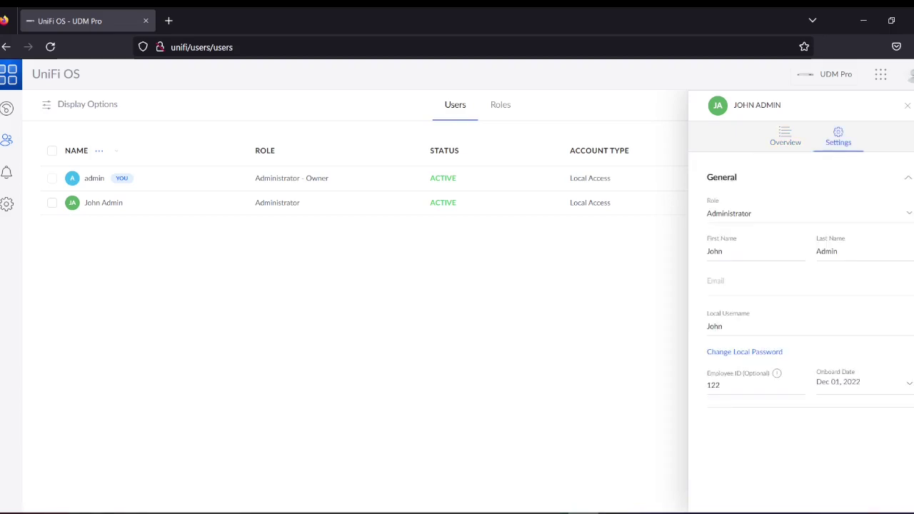
click(806, 213)
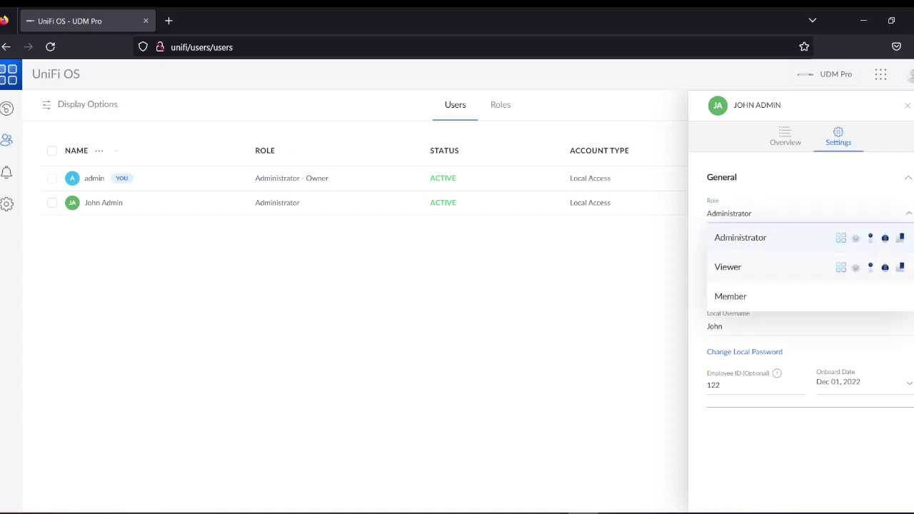
click(740, 237)
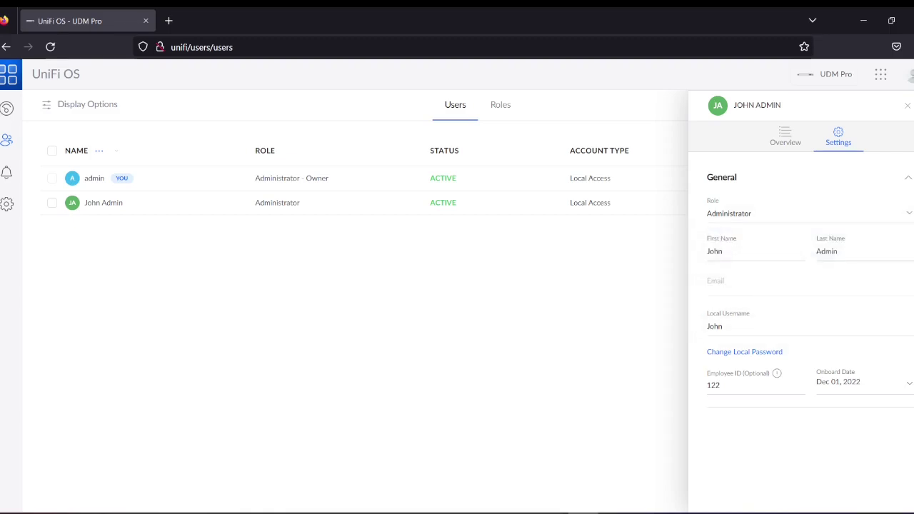
click(6, 108)
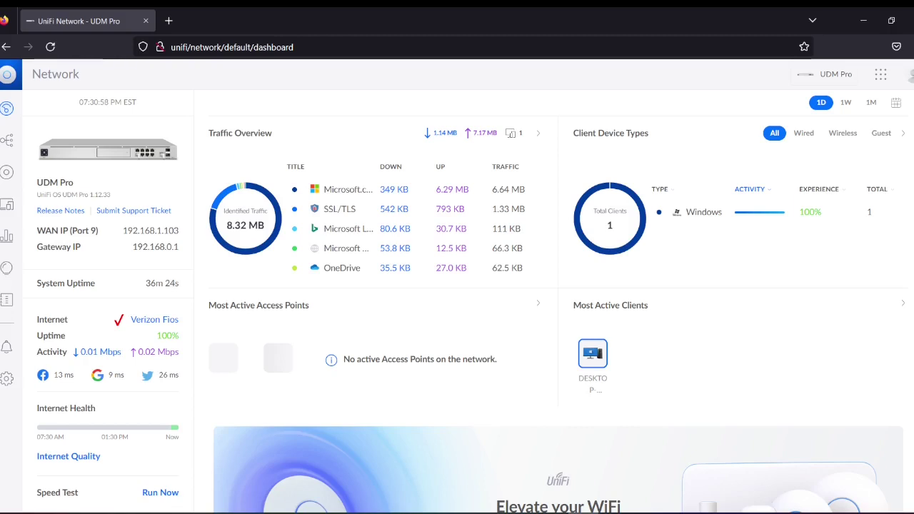
Step: Adopt the detected U6-LR access point from UniFi Devices and open its details
click(7, 172)
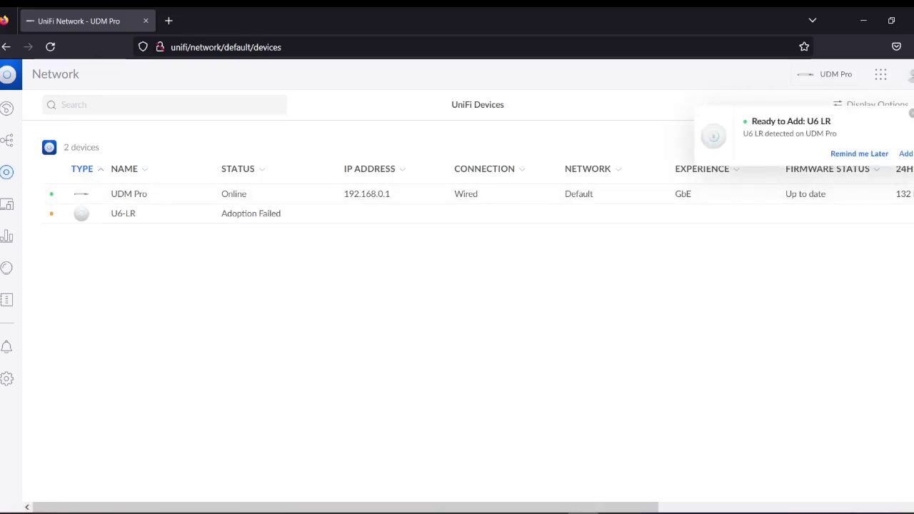
click(905, 153)
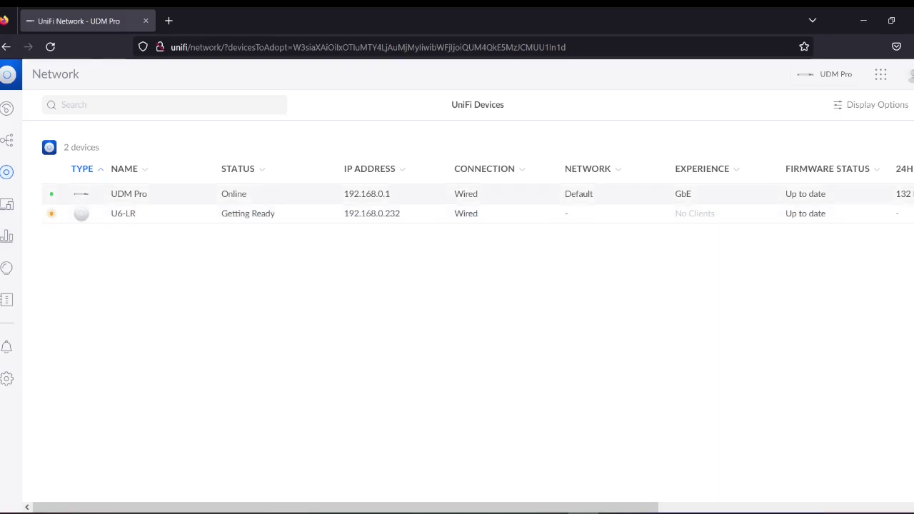
click(129, 193)
click(123, 212)
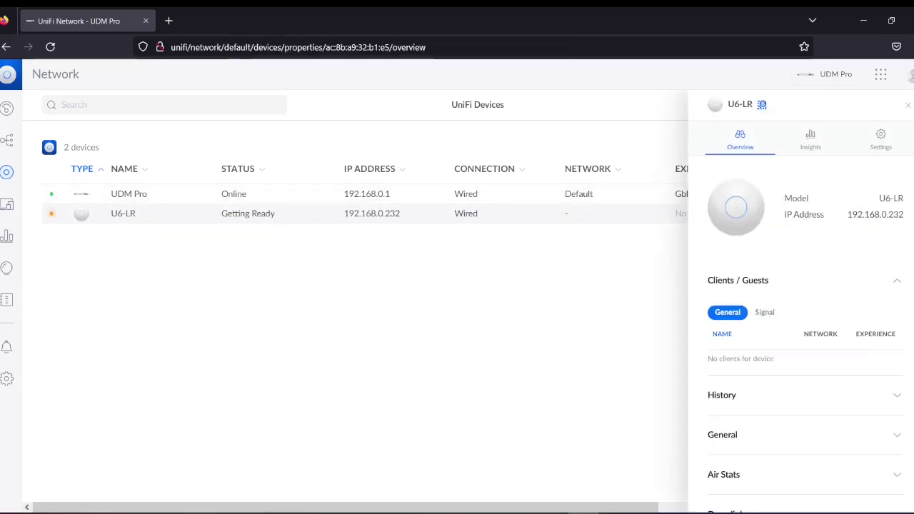
Step: Review the U6-LR's settings and Band Steering options, then close the panel
scroll(799, 322, down, 2)
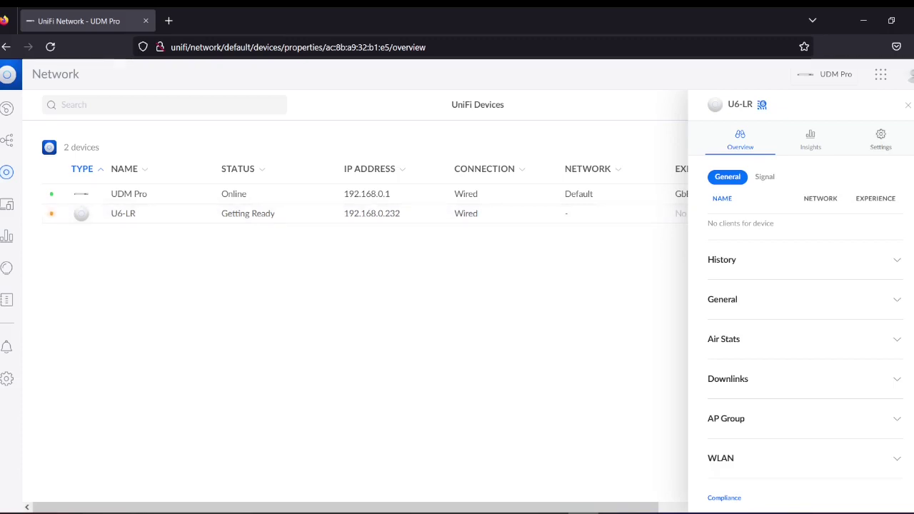
click(880, 139)
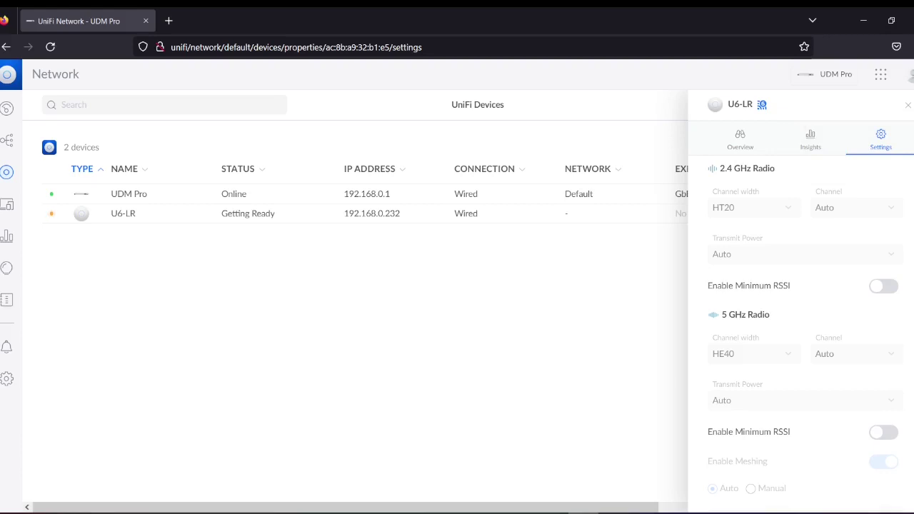
scroll(800, 321, down, 3)
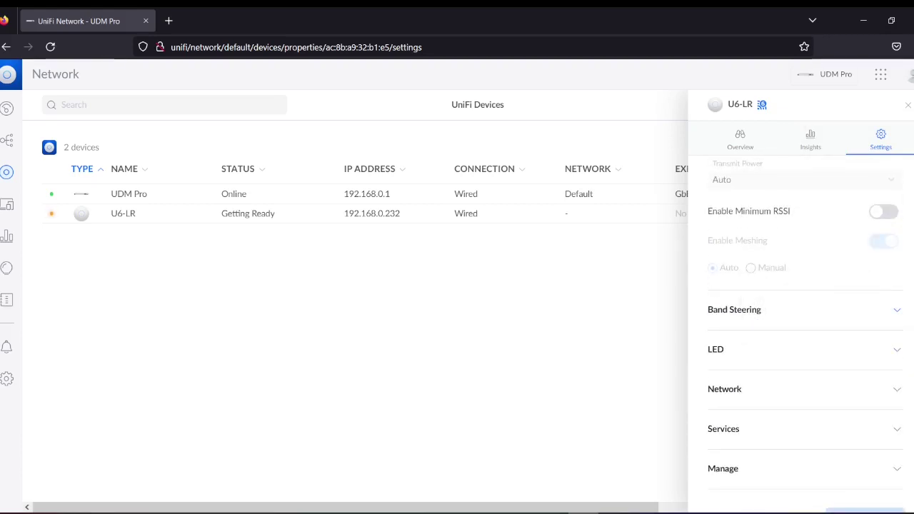
click(733, 309)
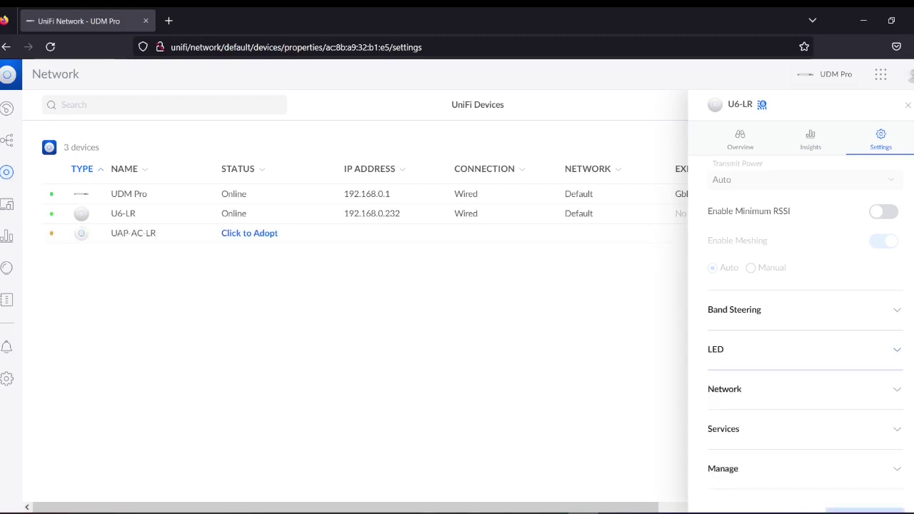
key(Escape)
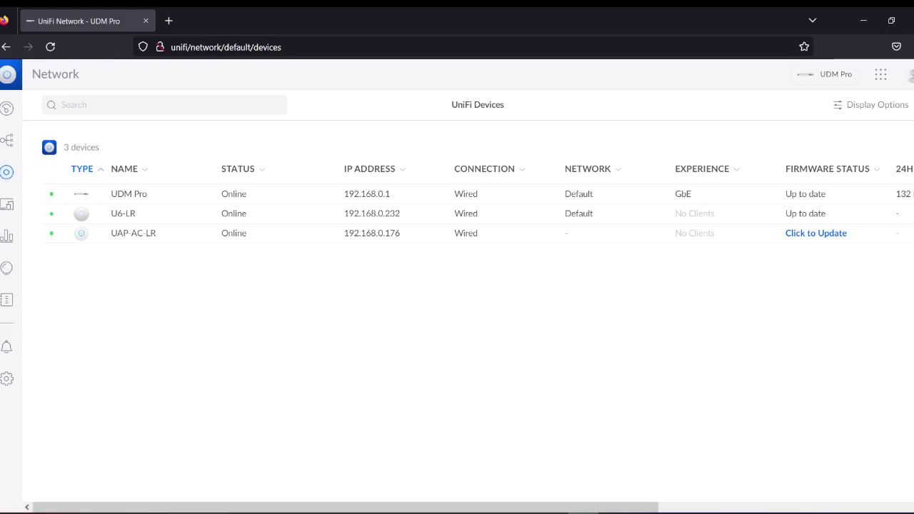
Step: Go to the Networks settings page and dismiss the browser's save-login prompt
click(7, 378)
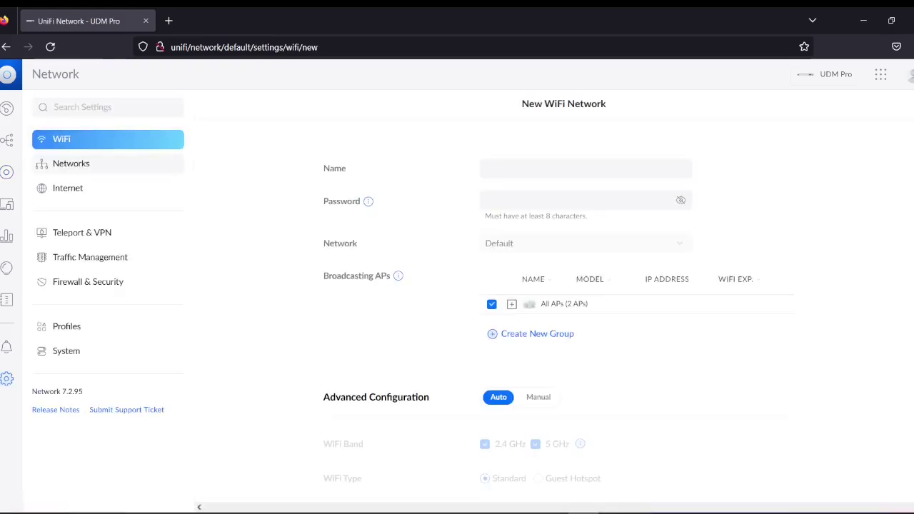
click(70, 163)
click(68, 188)
click(71, 164)
click(339, 201)
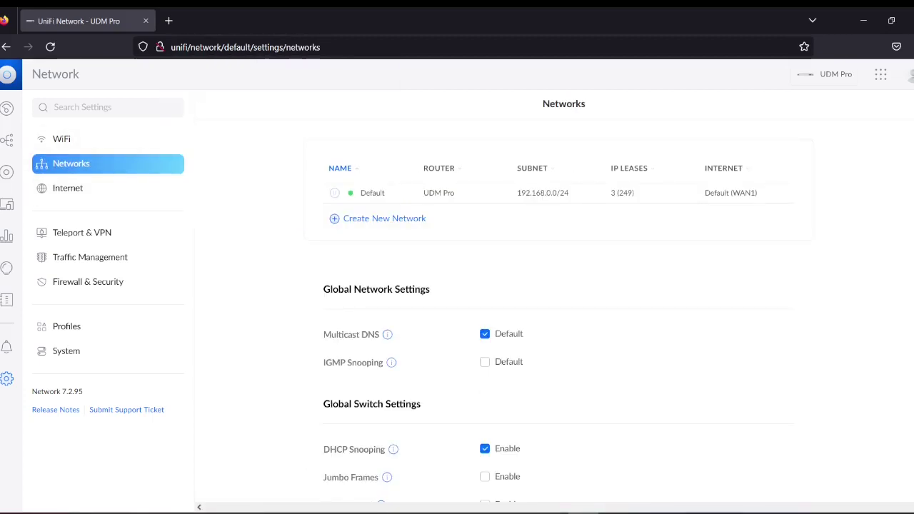
Step: Create network WKS-Office with Auto-Scale off and host address 172.17.16.1
click(384, 218)
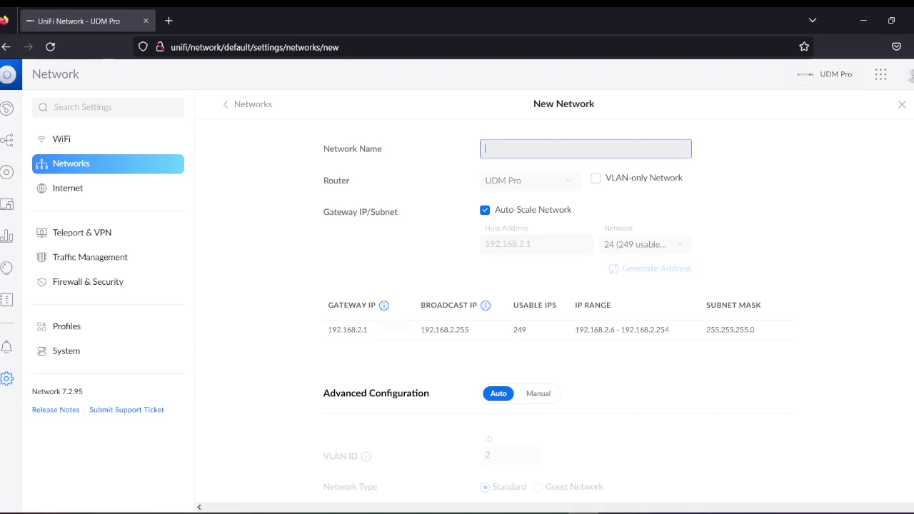
text(WK)
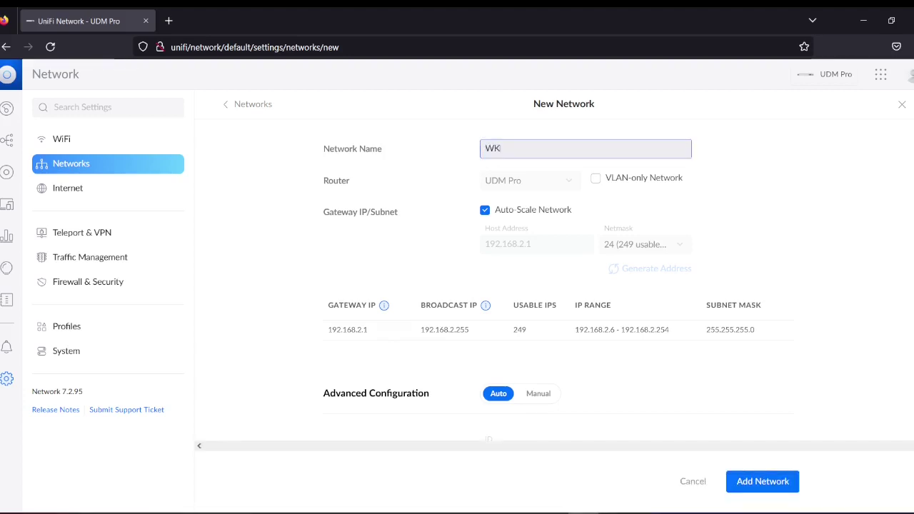
text(S-Office)
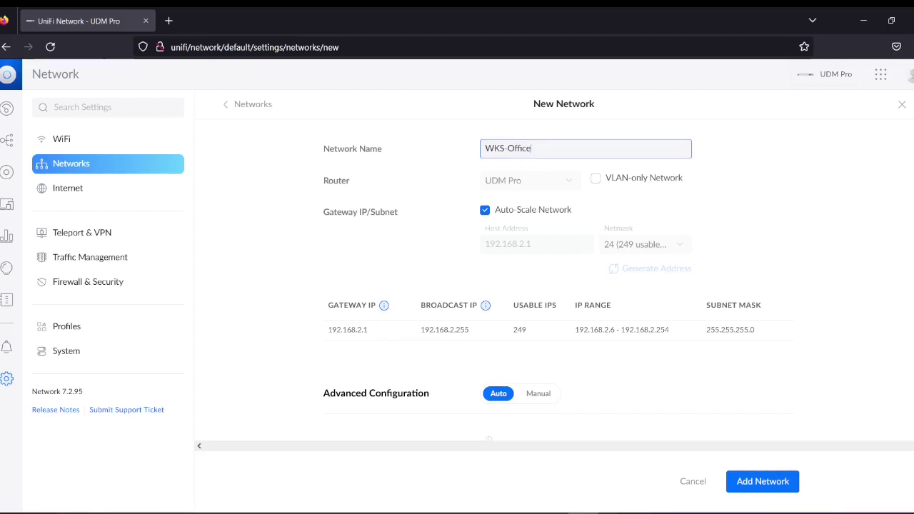
click(484, 209)
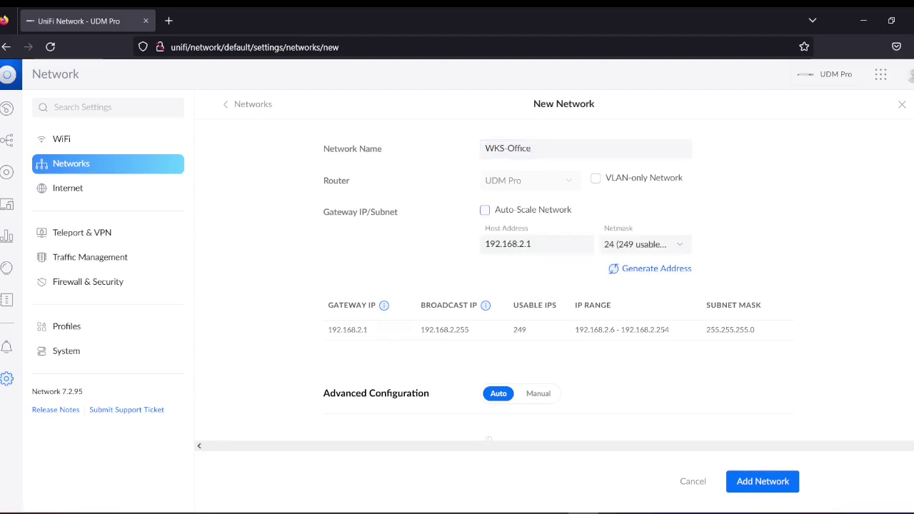
click(536, 243)
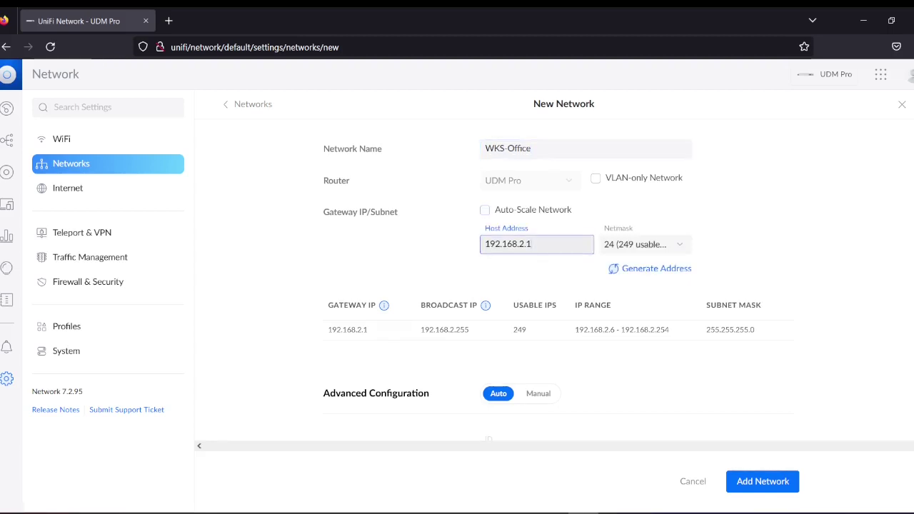
key(BackSpace)
key(BackSpace)
key(BackSpace)
key(BackSpace)
key(BackSpace)
key(BackSpace)
key(BackSpace)
key(BackSpace)
key(BackSpace)
key(BackSpace)
key(BackSpace)
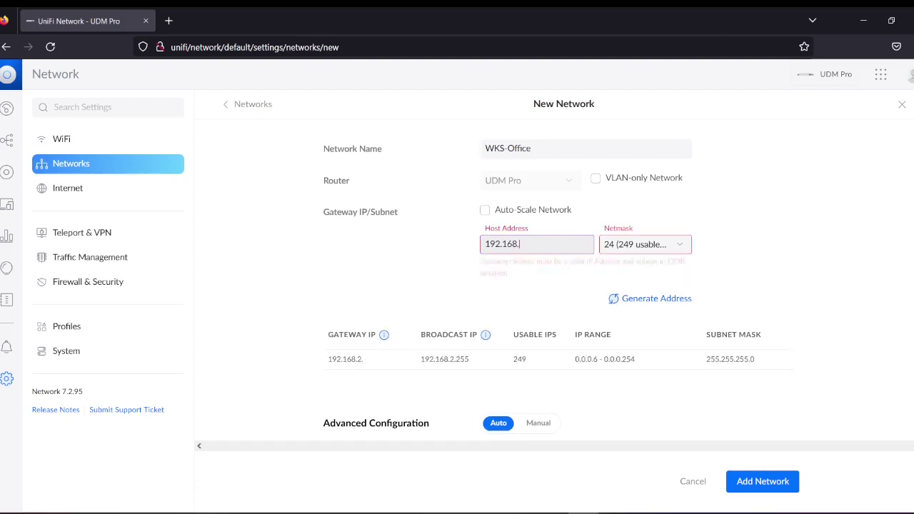
text(172.1)
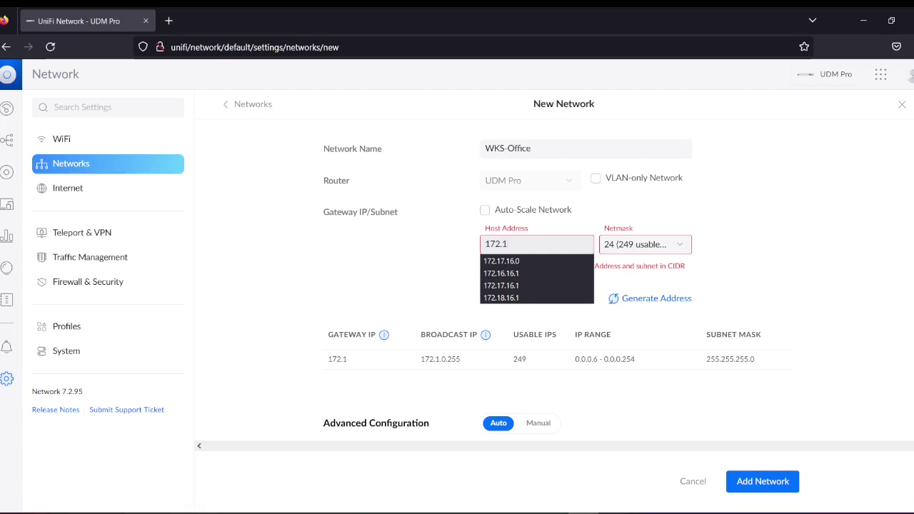
key(Down)
key(Return)
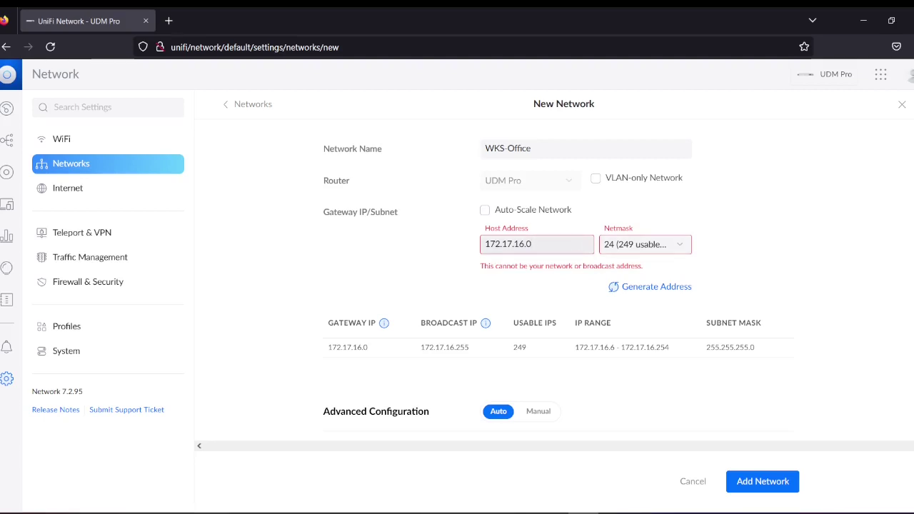
key(BackSpace)
text(1)
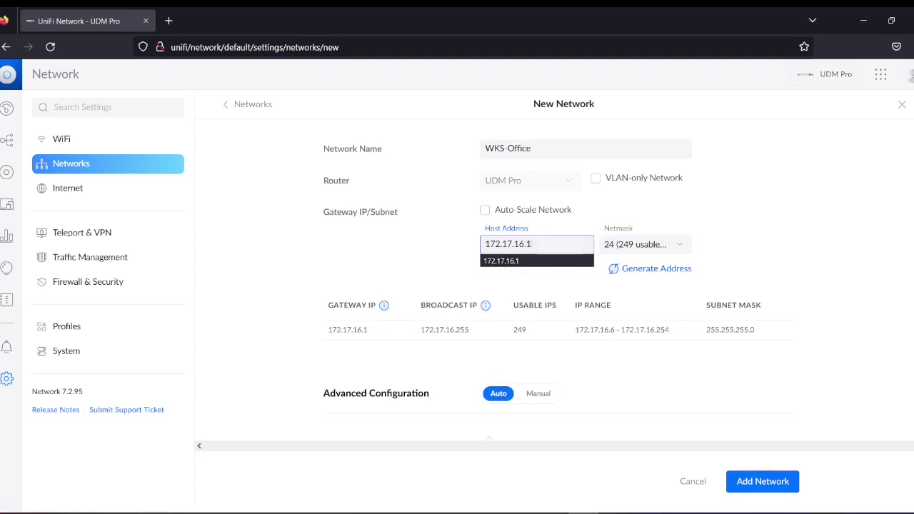
key(Return)
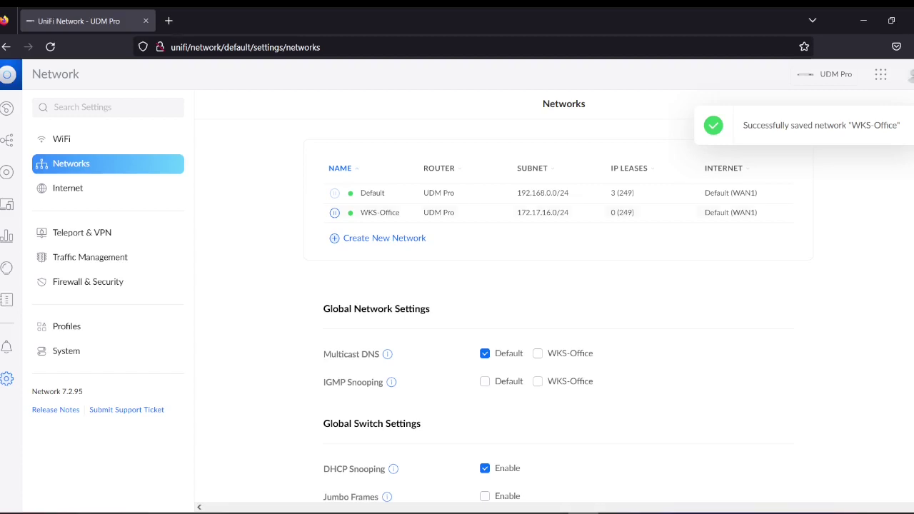
Step: Create network Guest-wifi with Auto-Scale off and host address 10.0.0.1
click(383, 237)
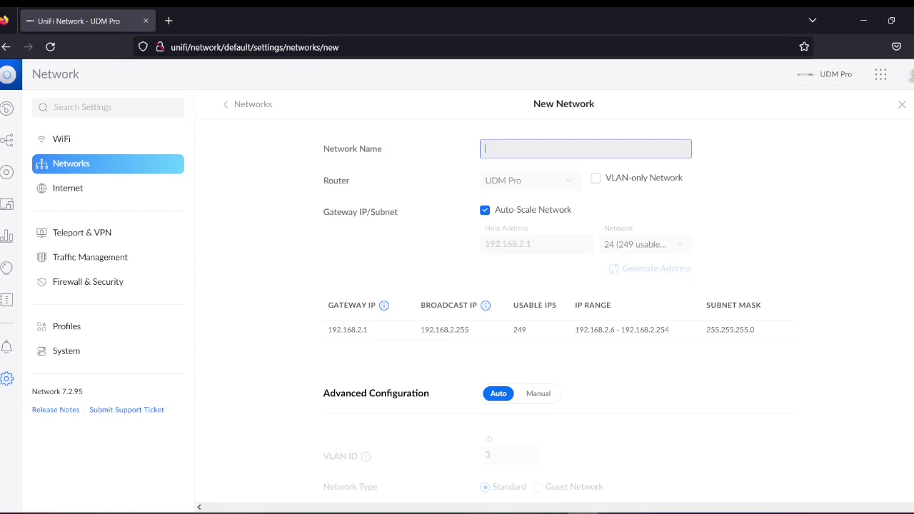
text(Gues)
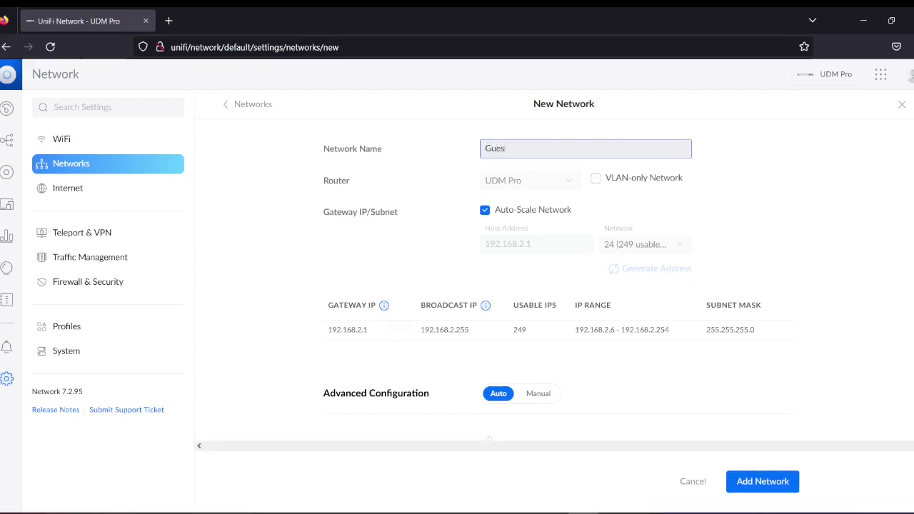
text(t-wifi)
click(485, 209)
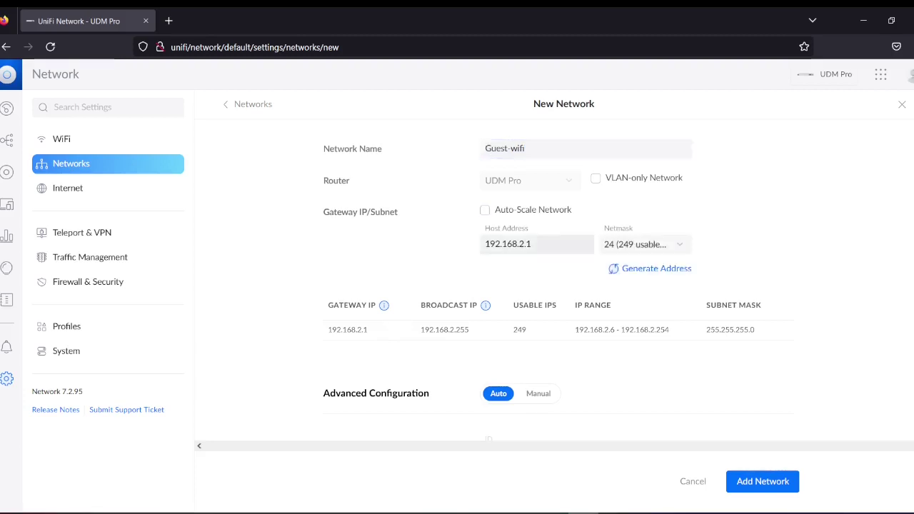
click(536, 243)
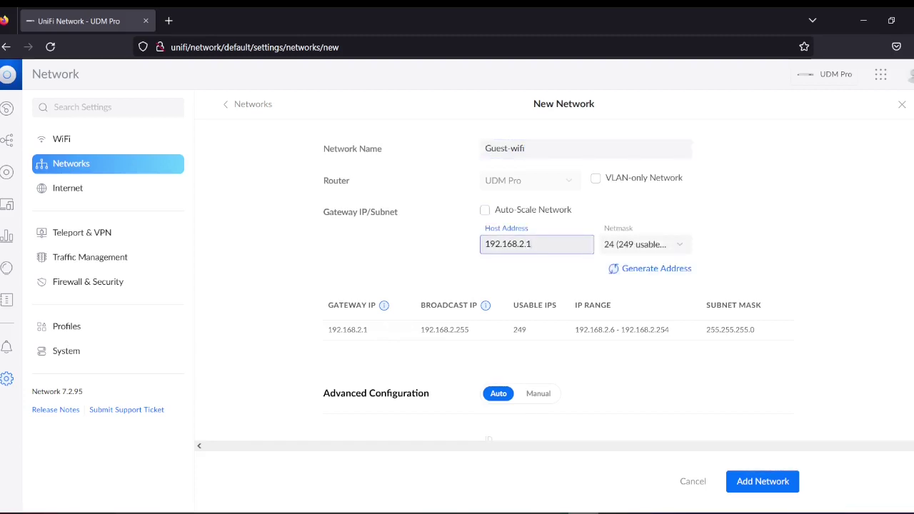
key(BackSpace)
key(BackSpace)
key(BackSpace)
key(BackSpace)
key(BackSpace)
key(BackSpace)
key(BackSpace)
key(BackSpace)
key(BackSpace)
key(BackSpace)
key(BackSpace)
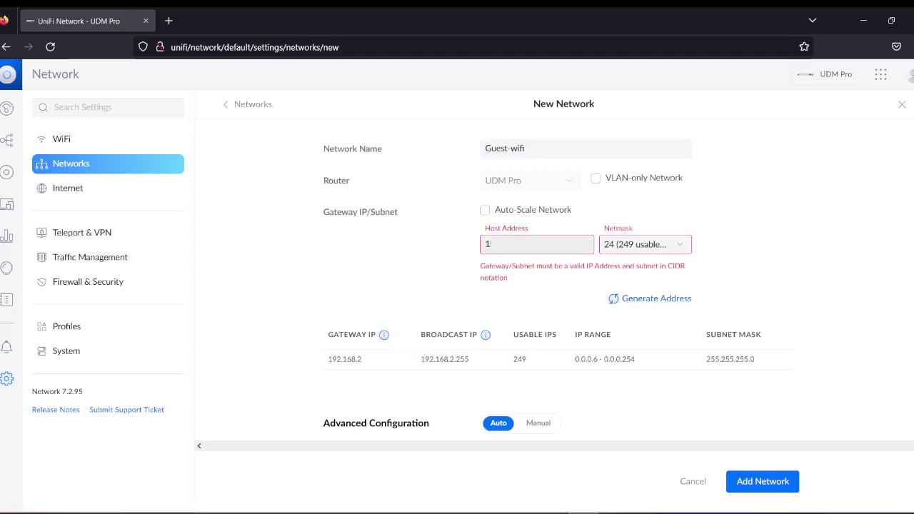
text(10.0.0.1)
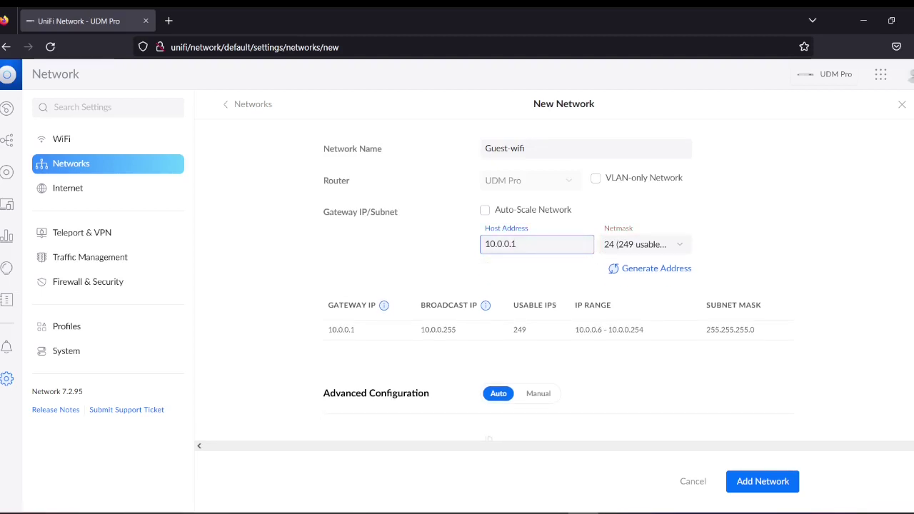
click(762, 481)
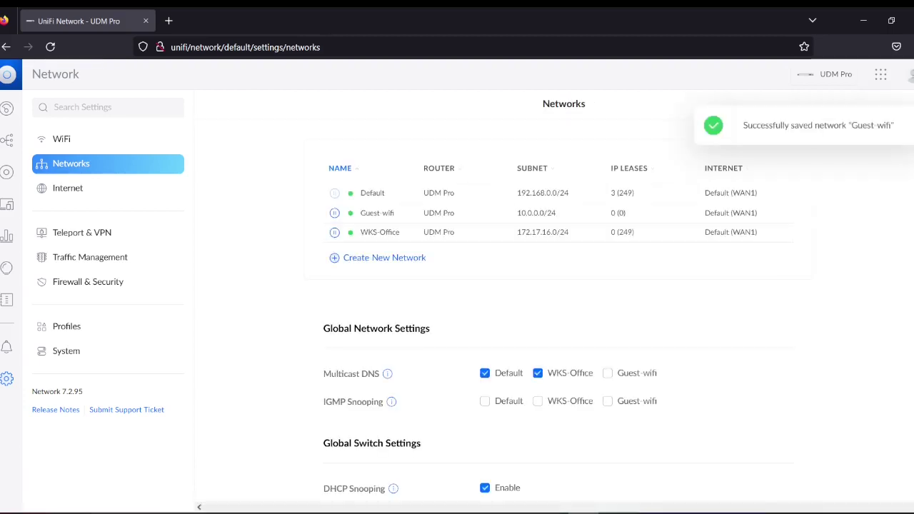
Step: Change the Default network's name to MGMT, keeping its 192.168.0.0/24 subnet
click(372, 192)
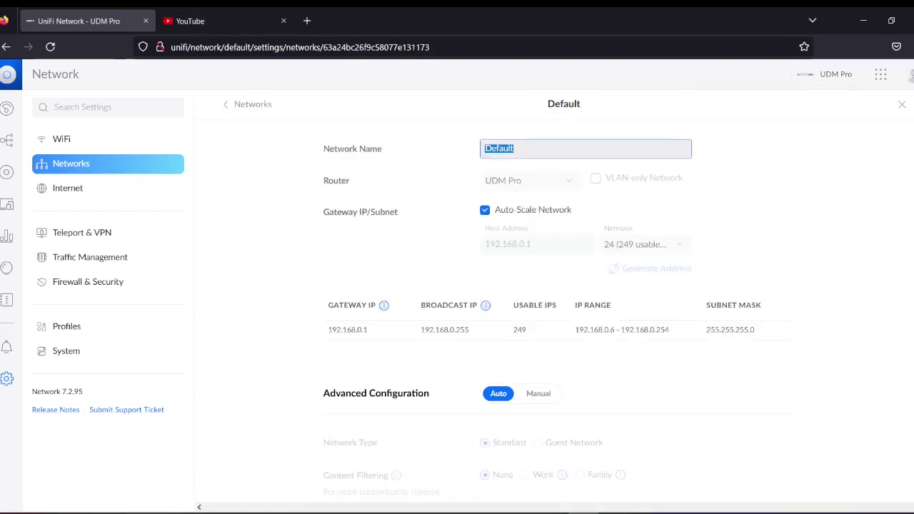
text(MGMTY)
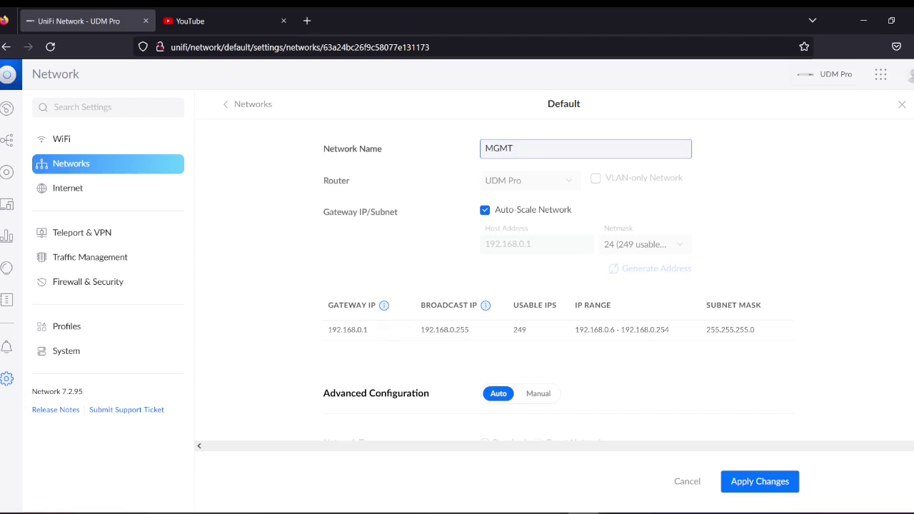
key(Return)
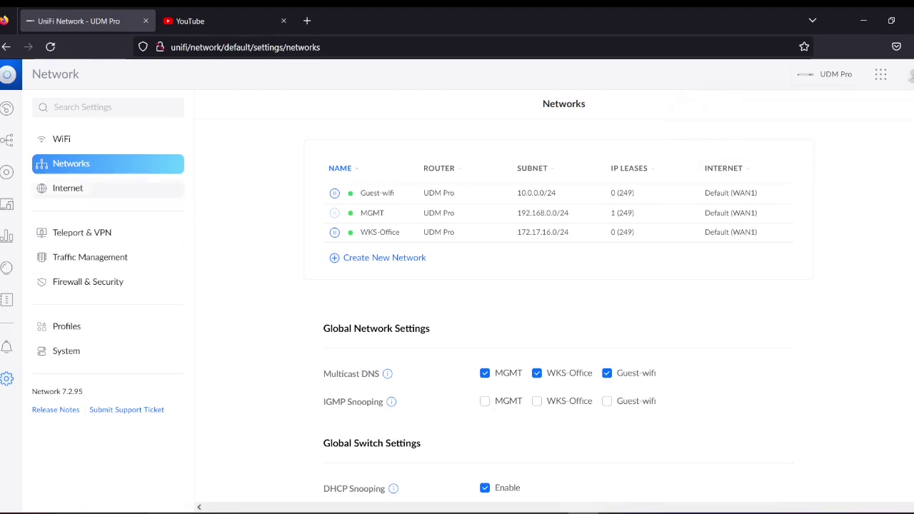
Step: Create and save a WKS-Office WiFi with a password, linked to the WKS-Office network
click(62, 139)
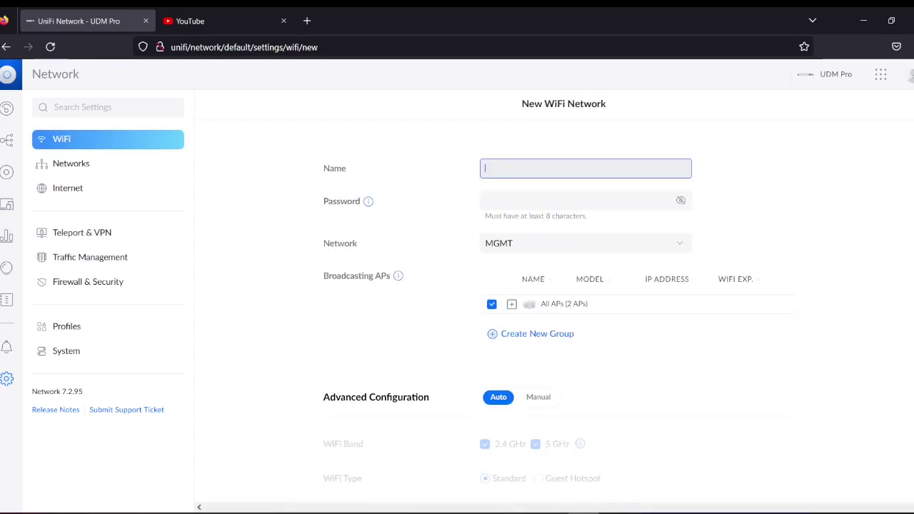
text(WKS)
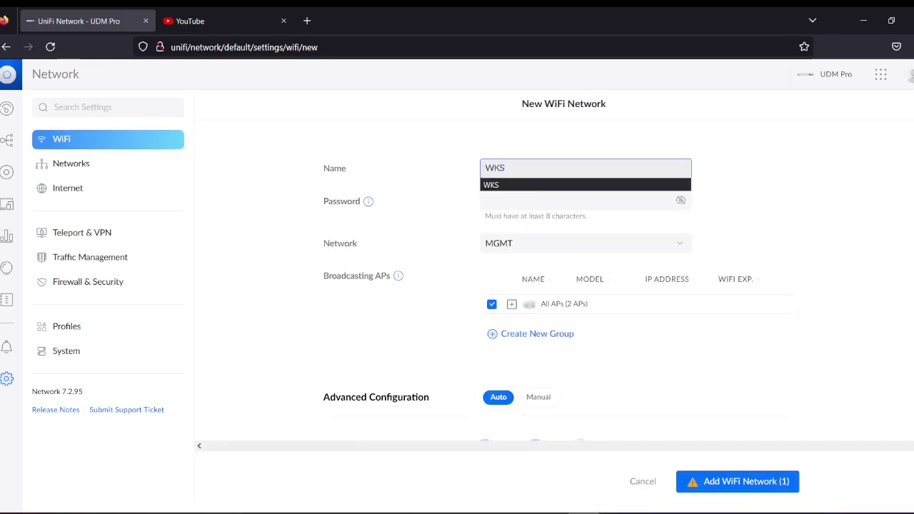
text(-Office)
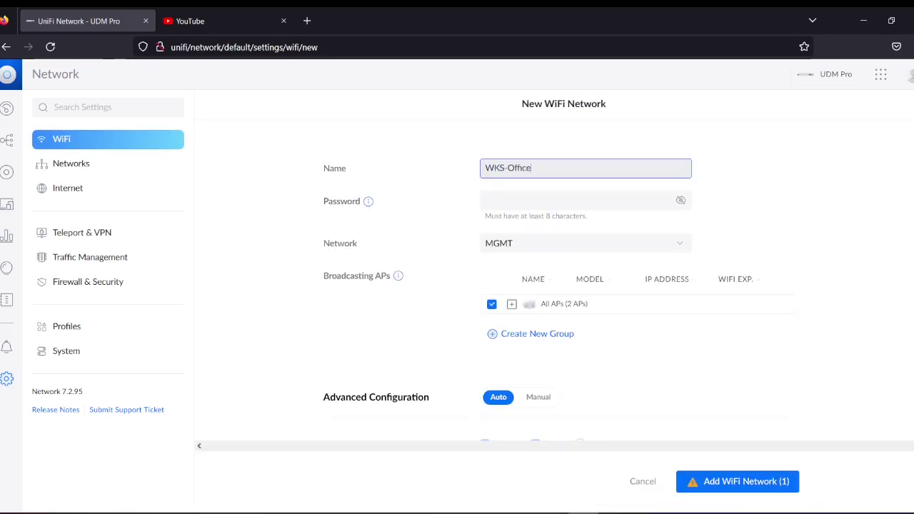
click(578, 200)
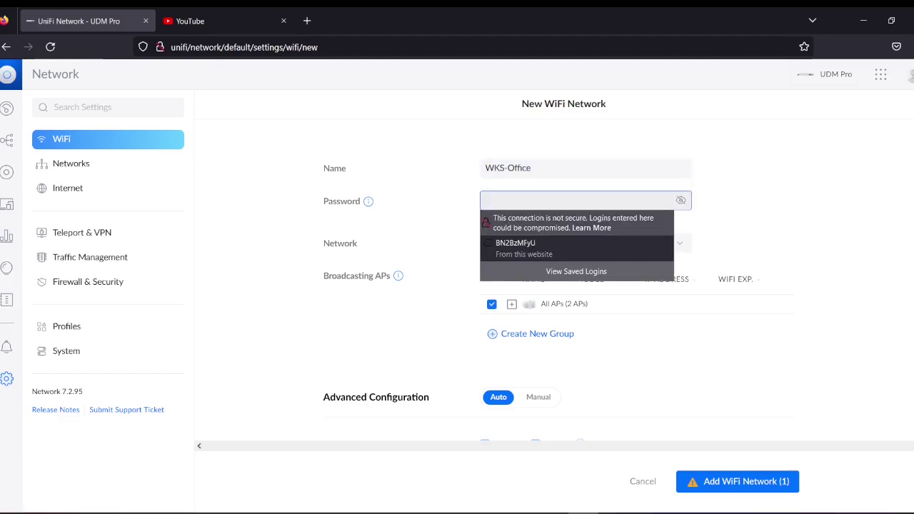
text(********)
key(Tab)
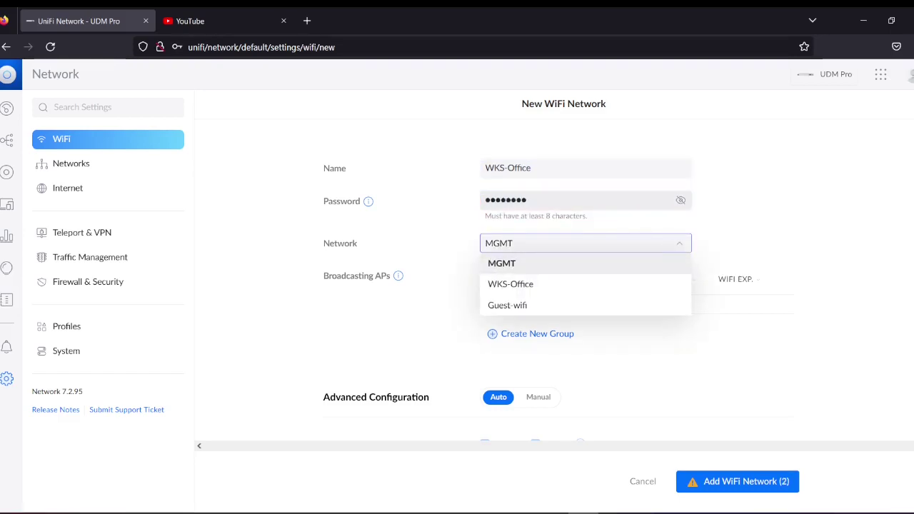
key(Down)
key(Down)
key(Down)
key(Return)
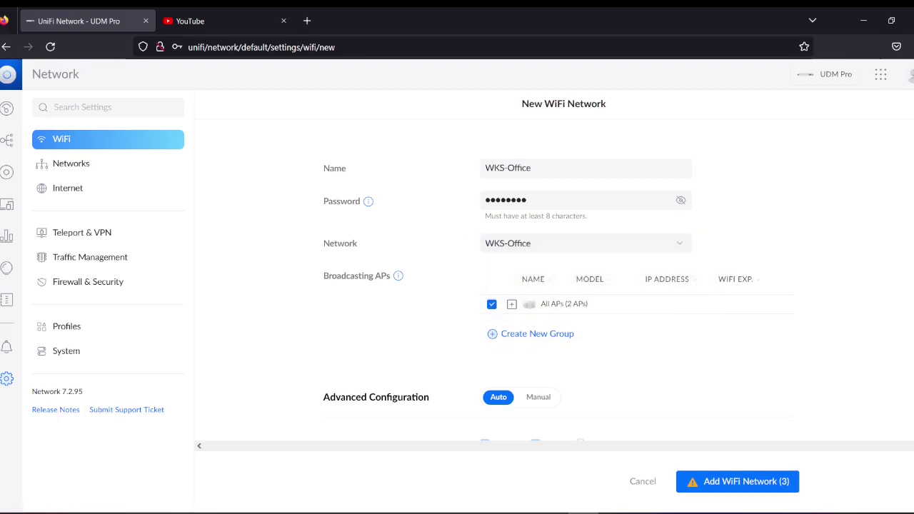
scroll(558, 281, down, 3)
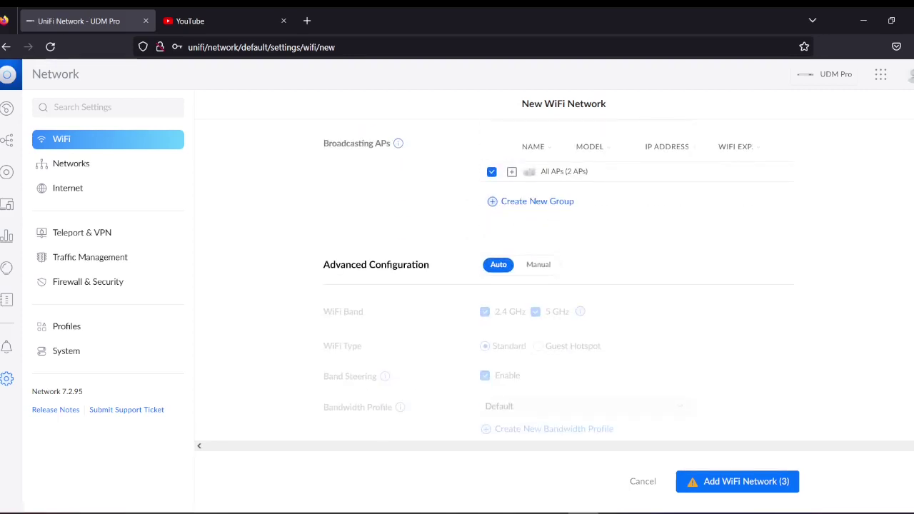
key(Return)
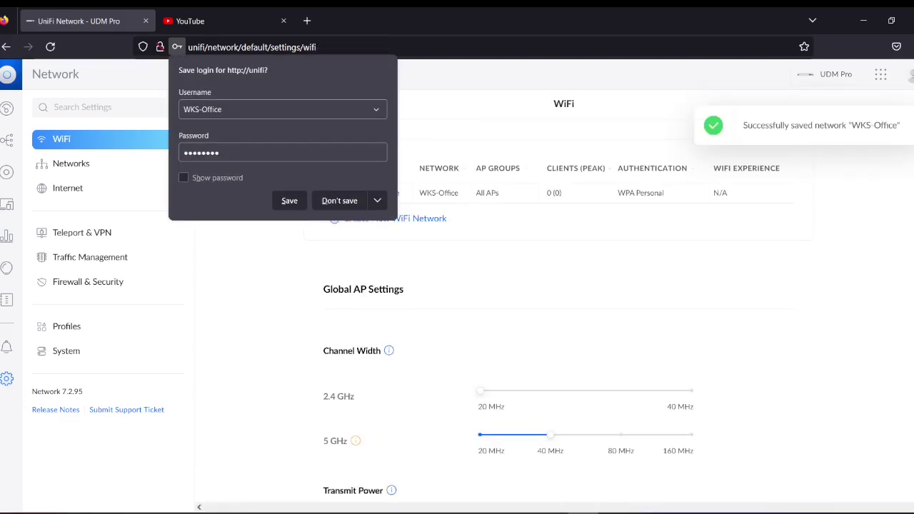
click(339, 200)
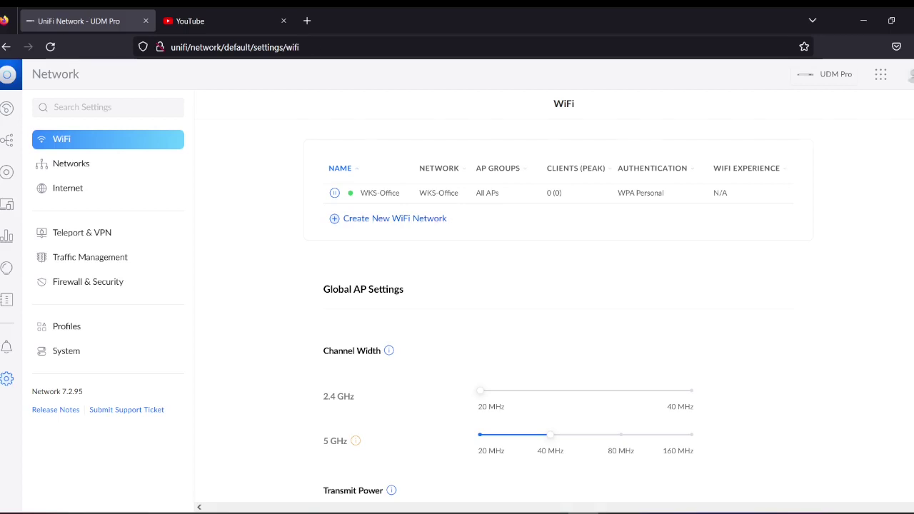
click(394, 217)
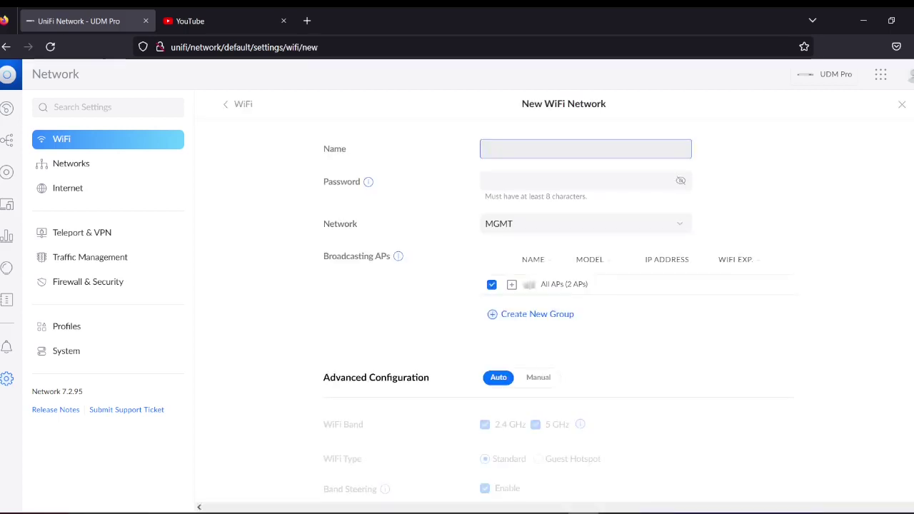
Step: Enter WiFi name Guest-Net and a password, and link it to the Guest-wifi network
click(585, 223)
click(585, 149)
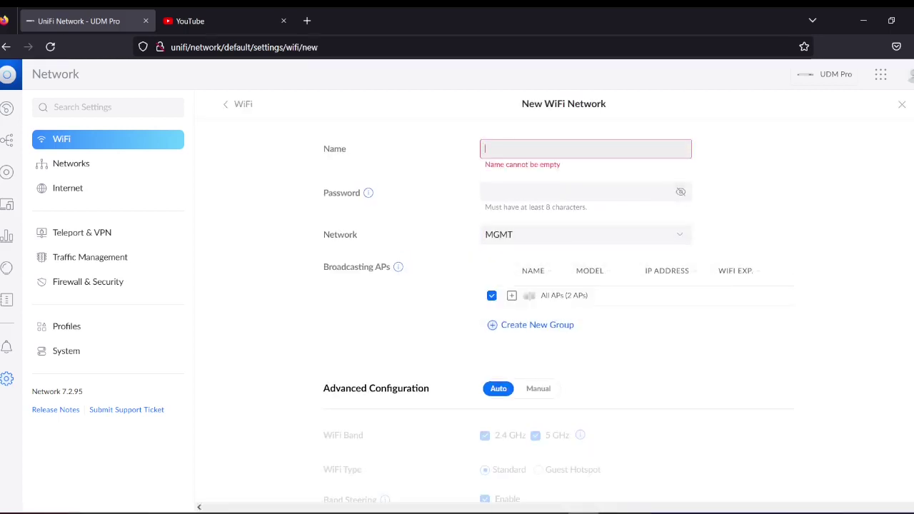
text(Guest)
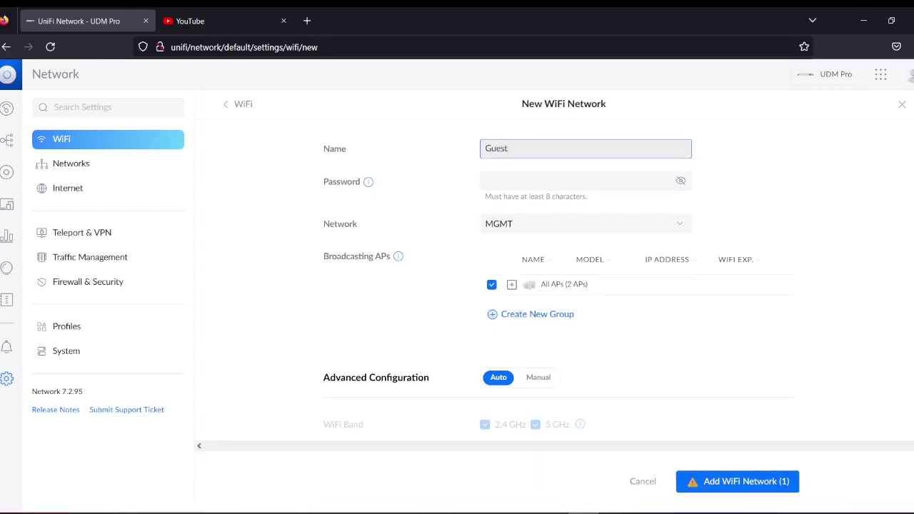
text(-Net)
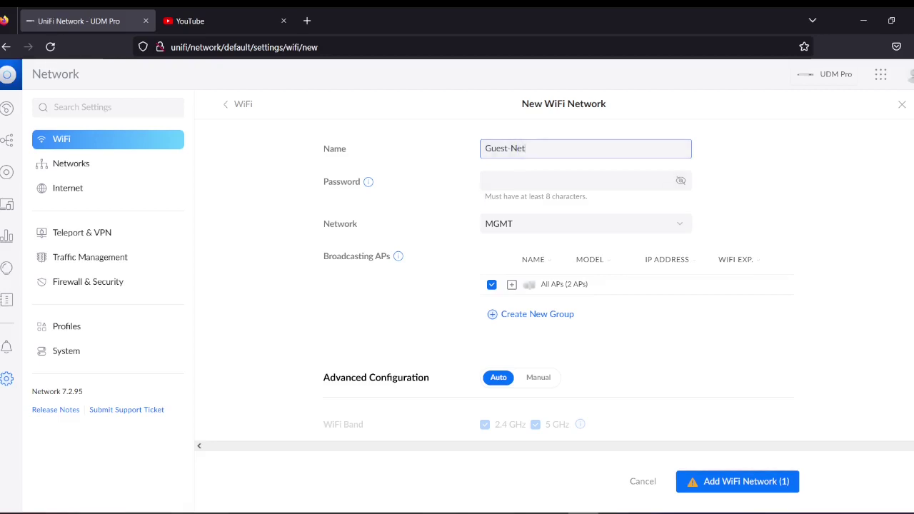
click(543, 181)
text(********)
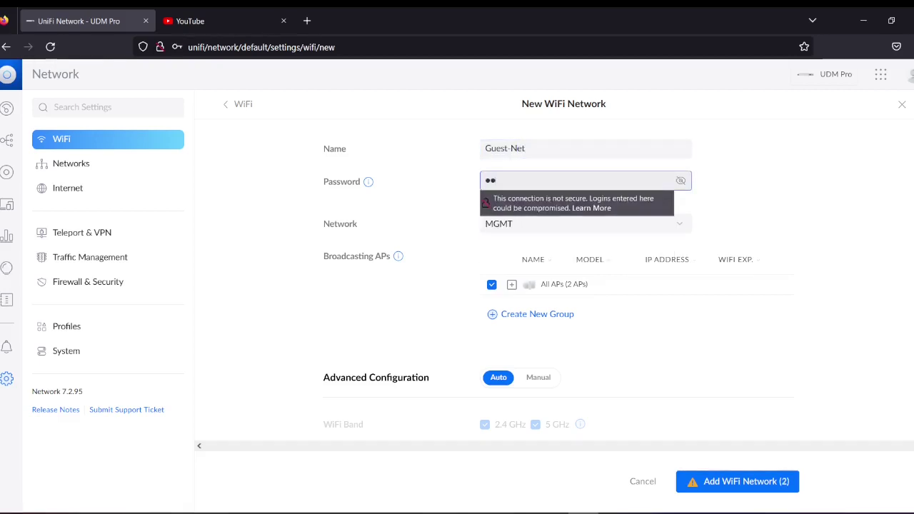
key(Tab)
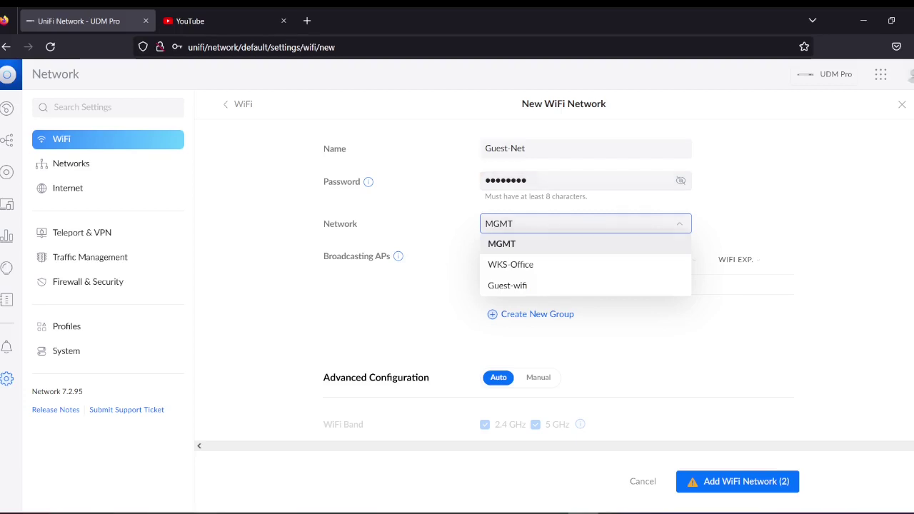
click(506, 285)
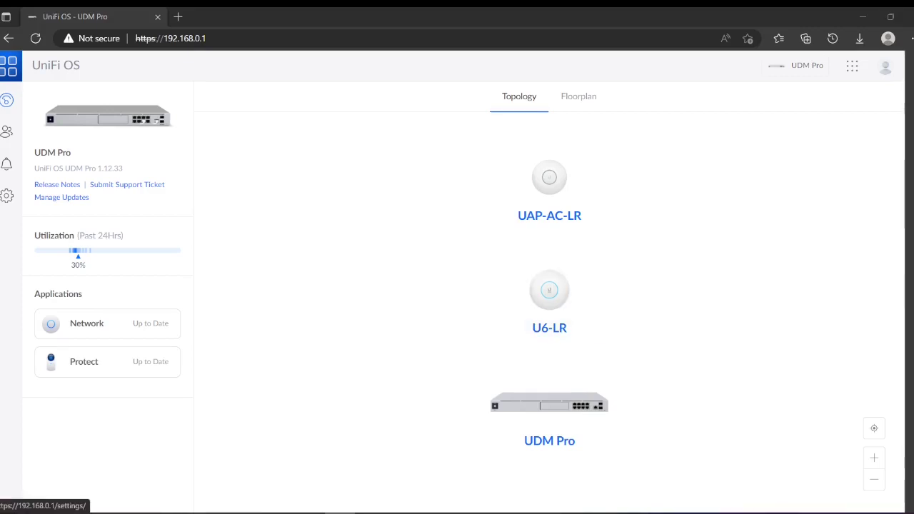
Step: Go from the UniFi OS home to the Network app's Settings > Networks list
click(86, 323)
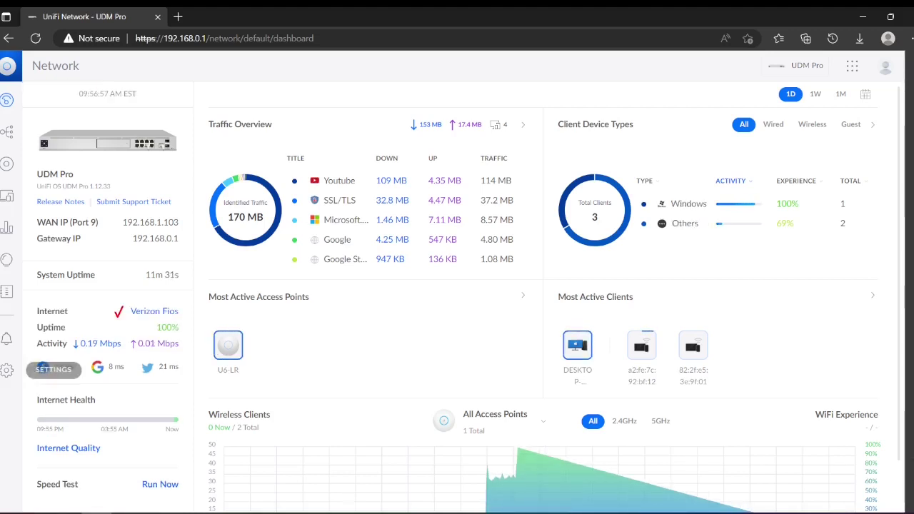
click(6, 370)
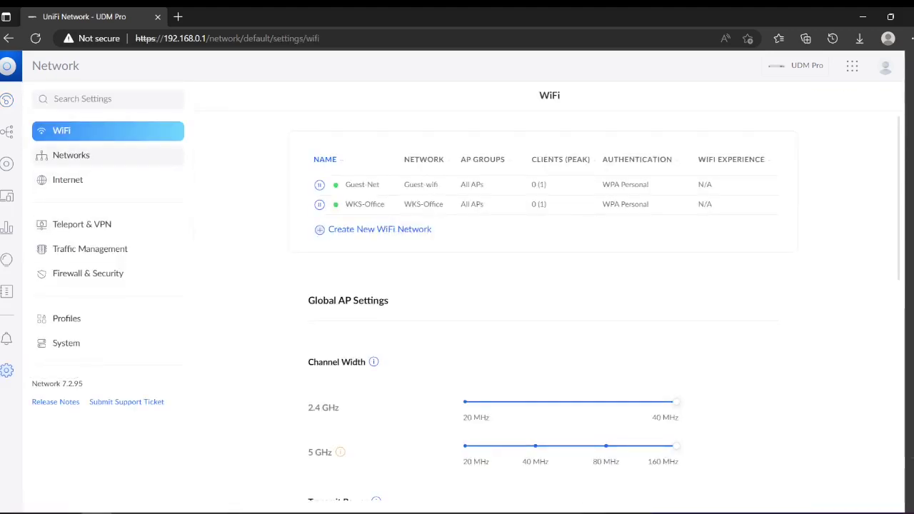
click(71, 155)
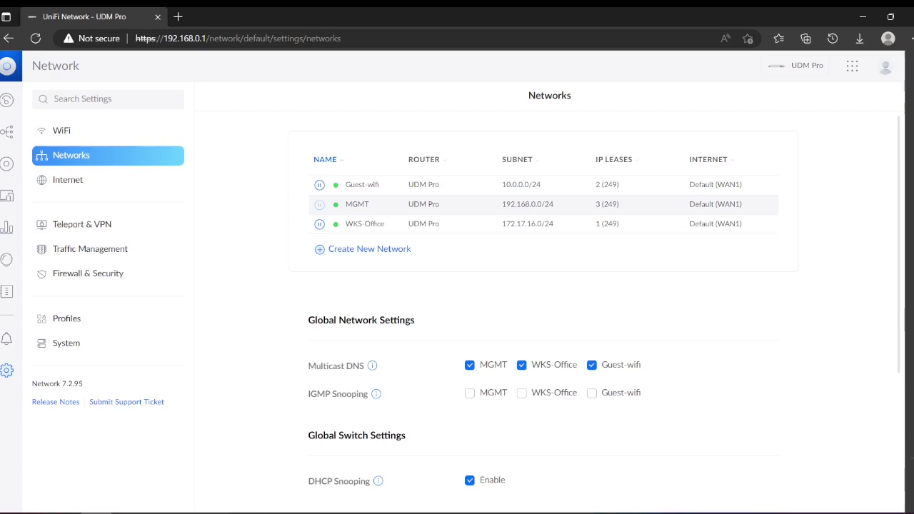
Step: Review the WKS-Office network's settings (VLAN 2) and return to the networks list
click(364, 224)
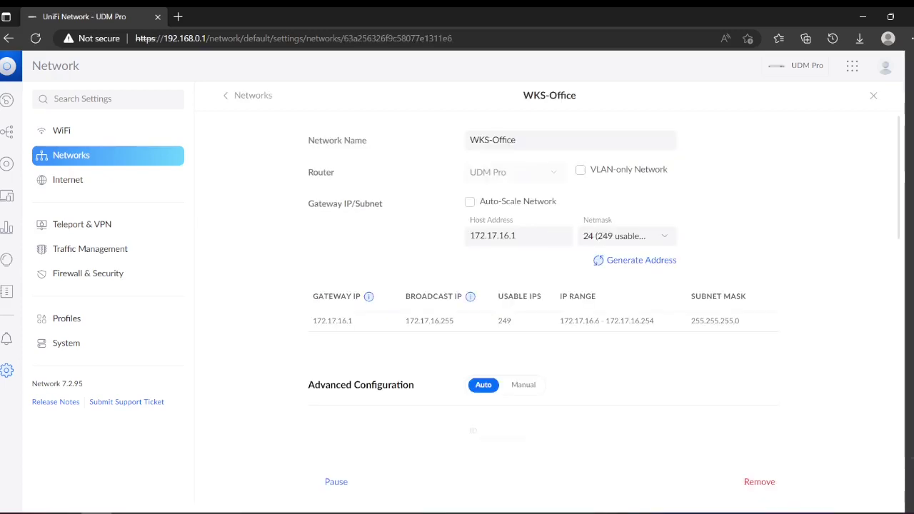
scroll(606, 307, down, 3)
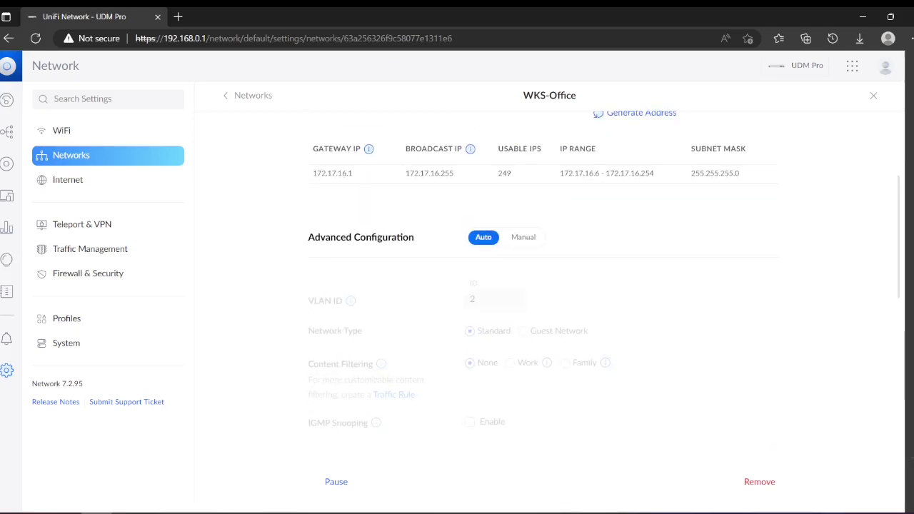
scroll(543, 299, up, 3)
key(alt+Left)
Step: Review the Guest-wifi network's settings, including VLAN 3 and gateway 10.0.0.1
click(361, 184)
scroll(362, 184, down, 3)
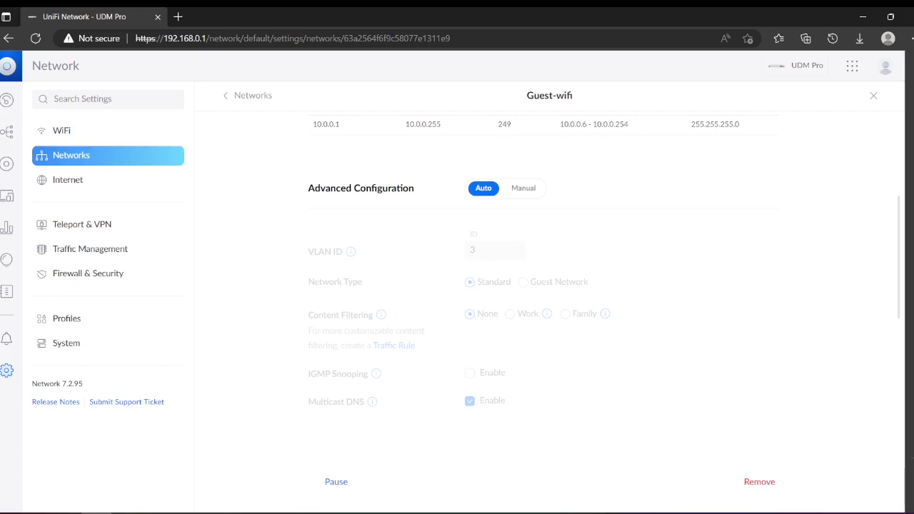
scroll(542, 286, up, 3)
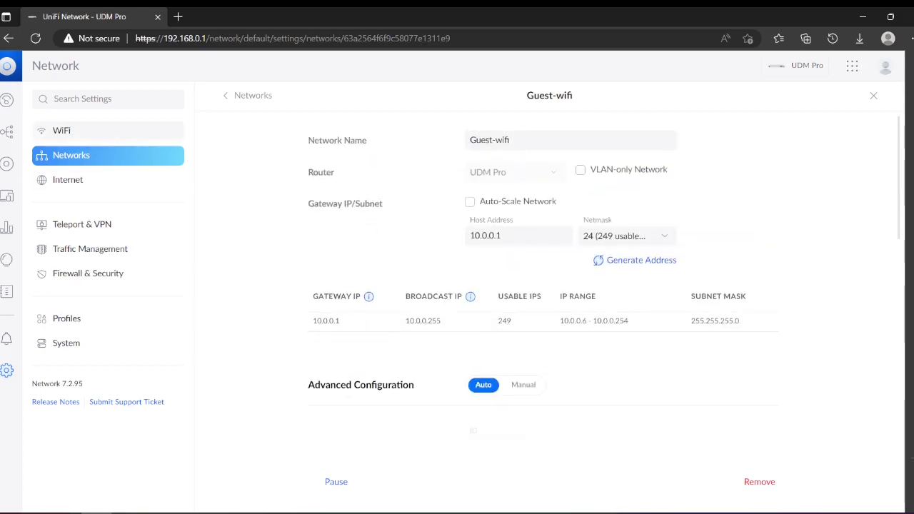
click(61, 131)
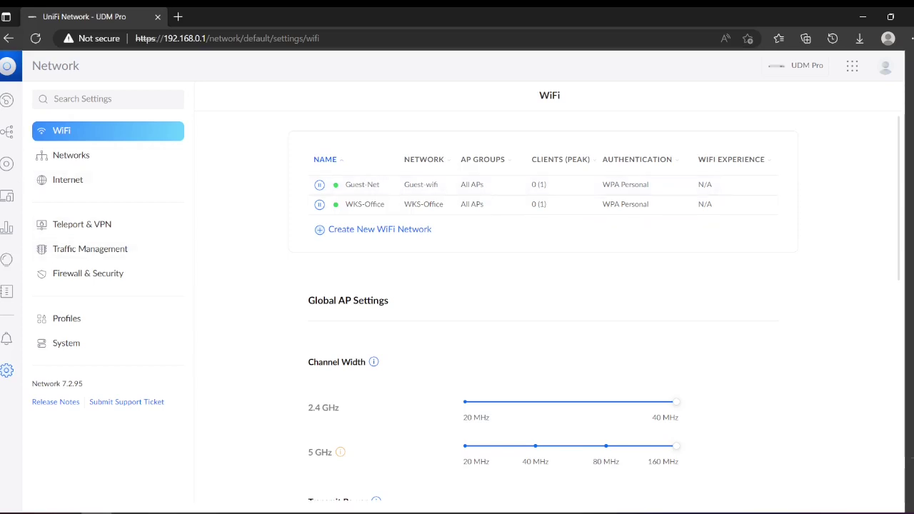
Step: Check the console's application updates, then open the Network app's Profiles settings
click(7, 65)
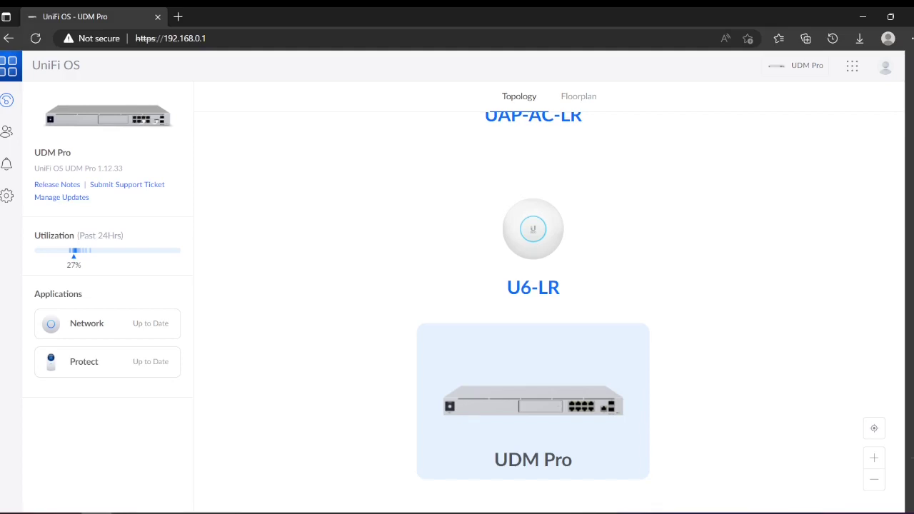
click(62, 197)
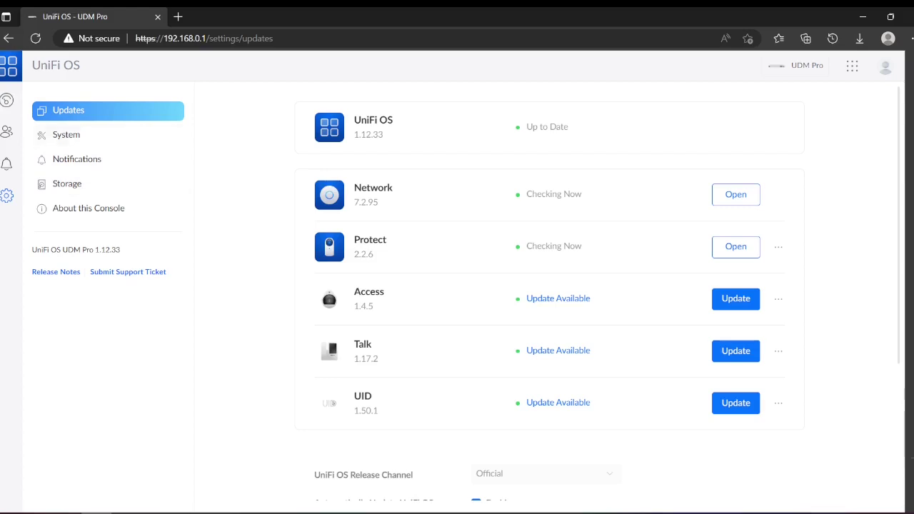
click(735, 194)
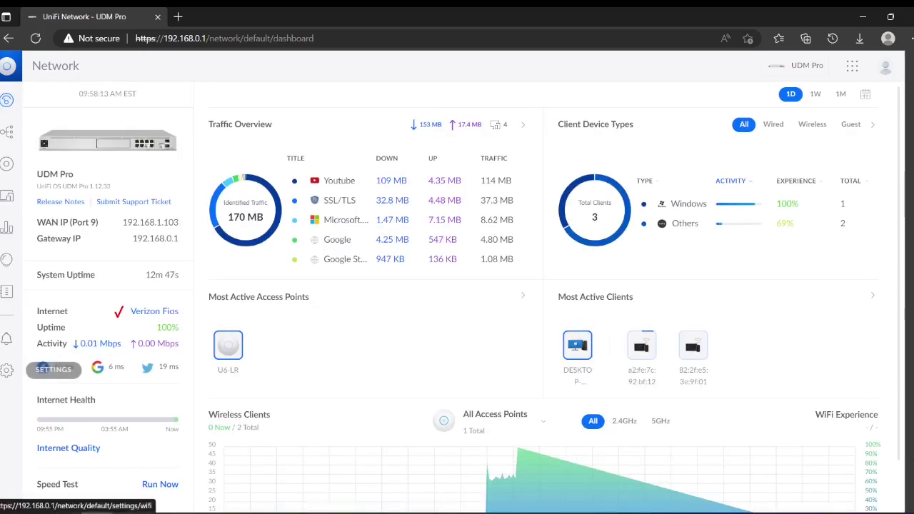
click(6, 370)
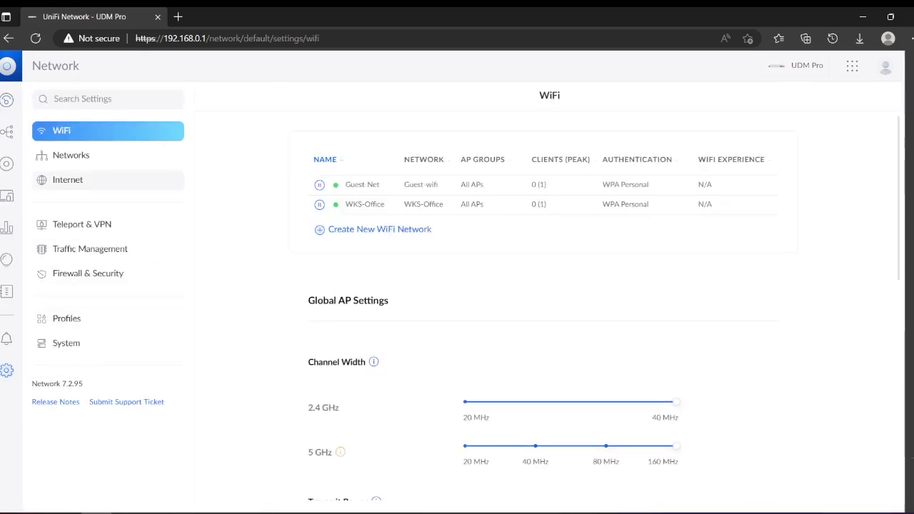
click(66, 318)
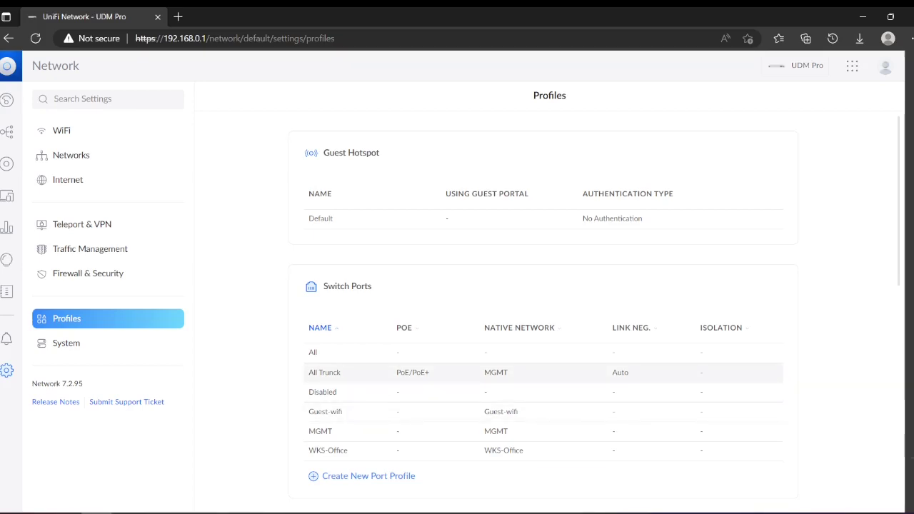
Step: Confirm the All Trunck port profile has Voice Network None and review its tagged VLANs
click(325, 372)
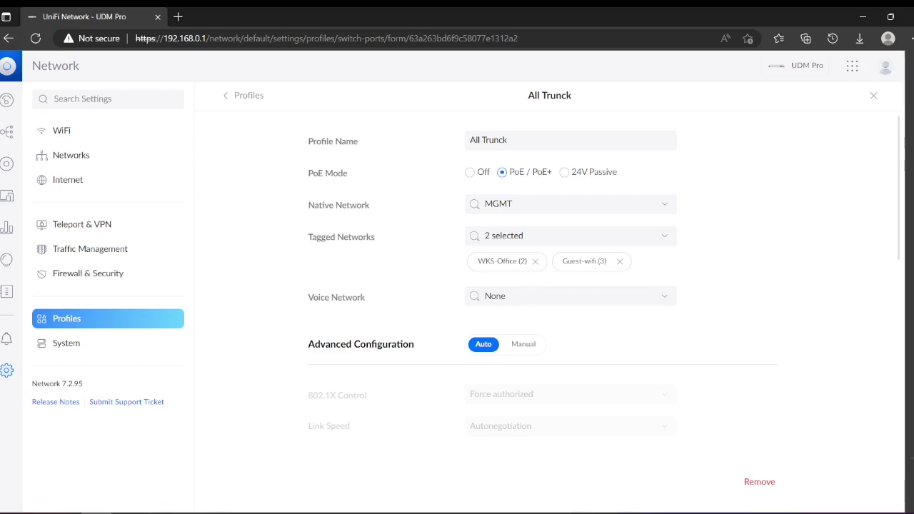
click(570, 296)
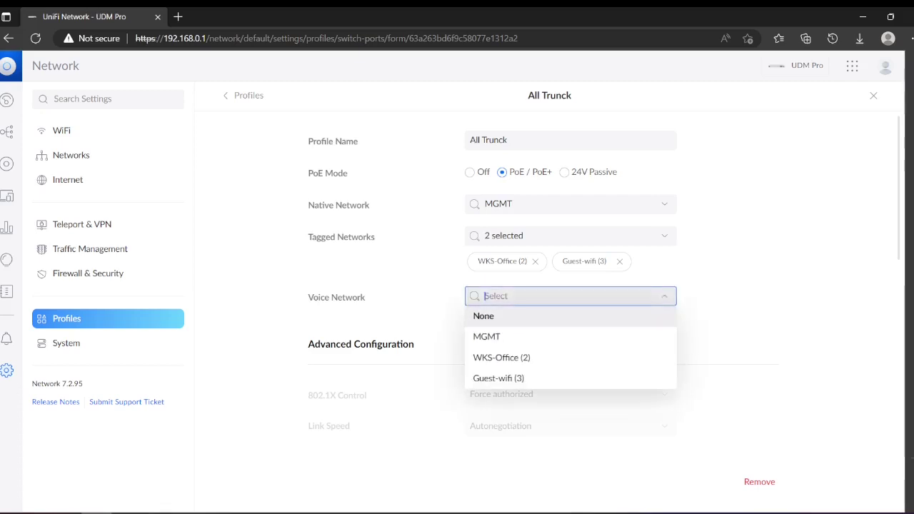
key(Return)
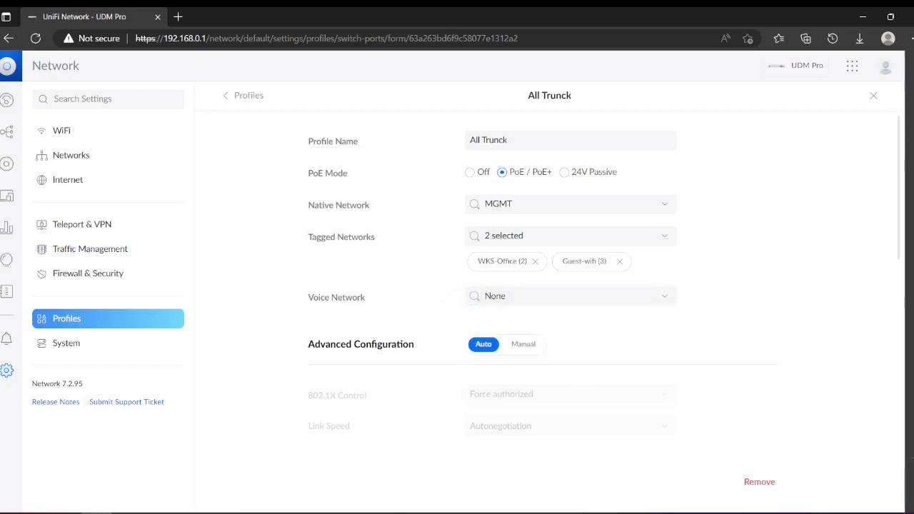
scroll(490, 275, down, 3)
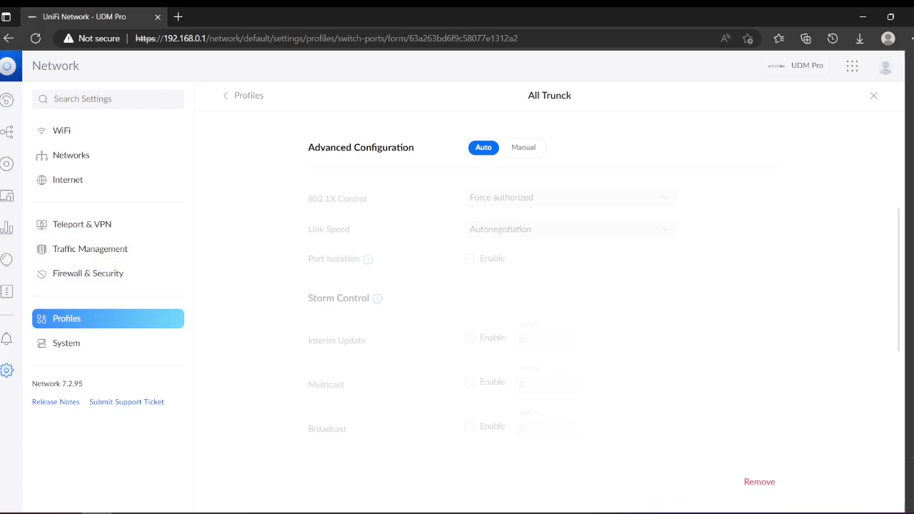
click(61, 131)
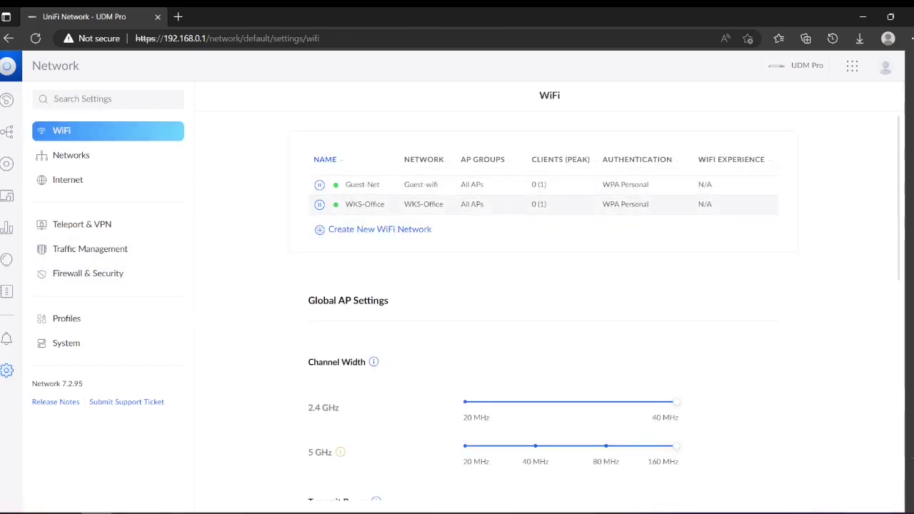
Step: Show the Networks list in UniFi Network settings
click(71, 155)
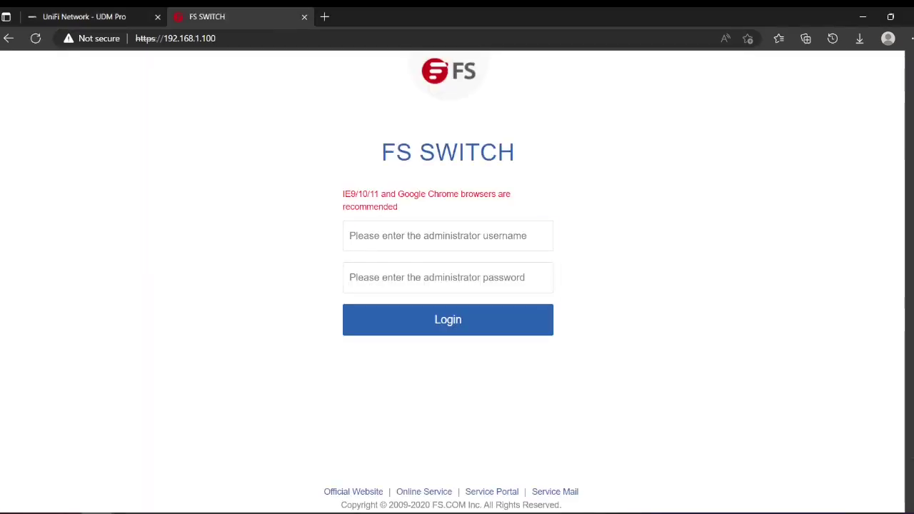
Step: Log in to the FS switch web management as admin with the account password
click(447, 236)
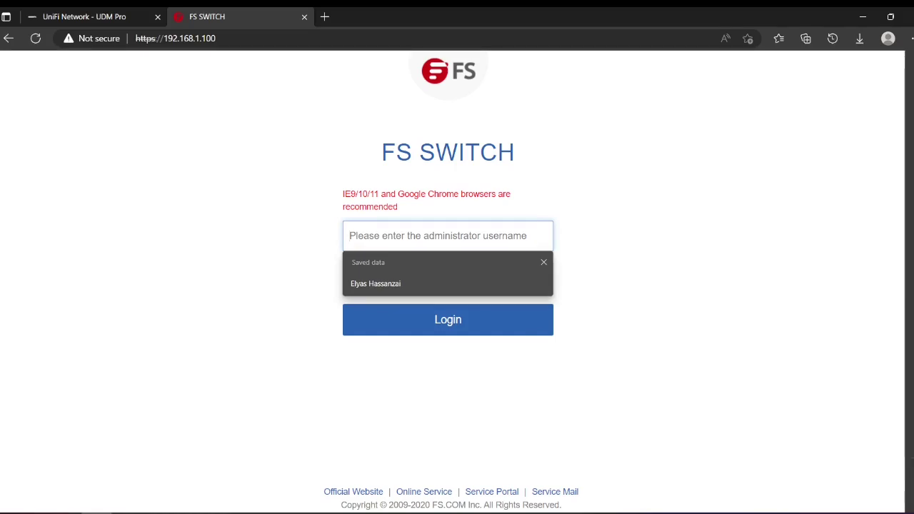
text(admin)
key(Tab)
text(********)
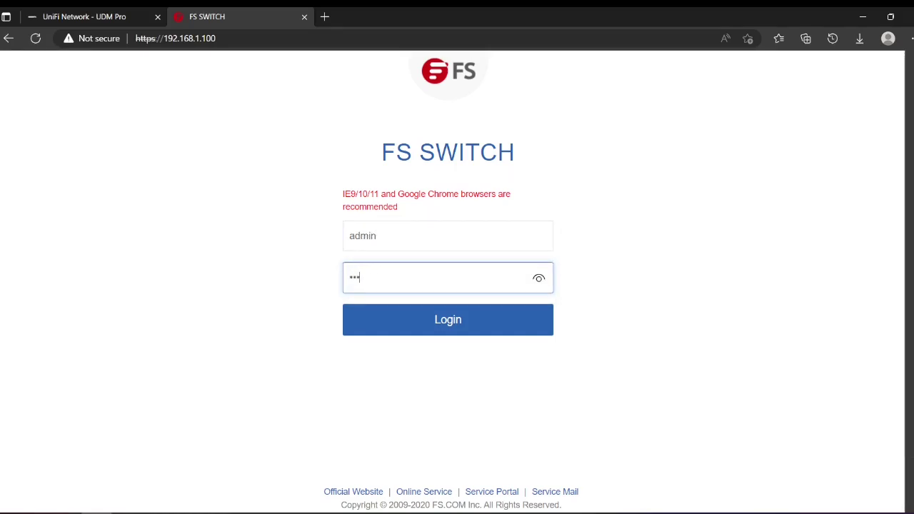
key(Return)
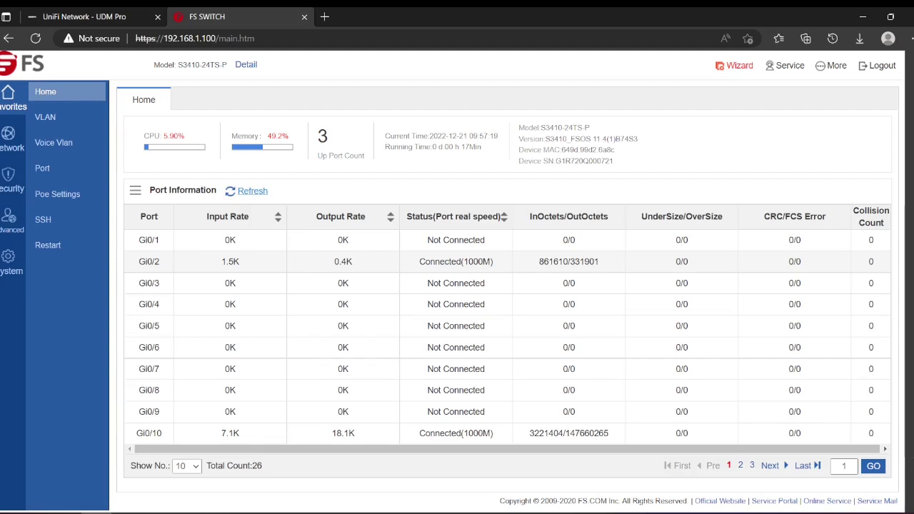
Step: Compare switch ports with the UniFi tab, view the second port page, then open VLAN settings
key(ctrl+shift+Tab)
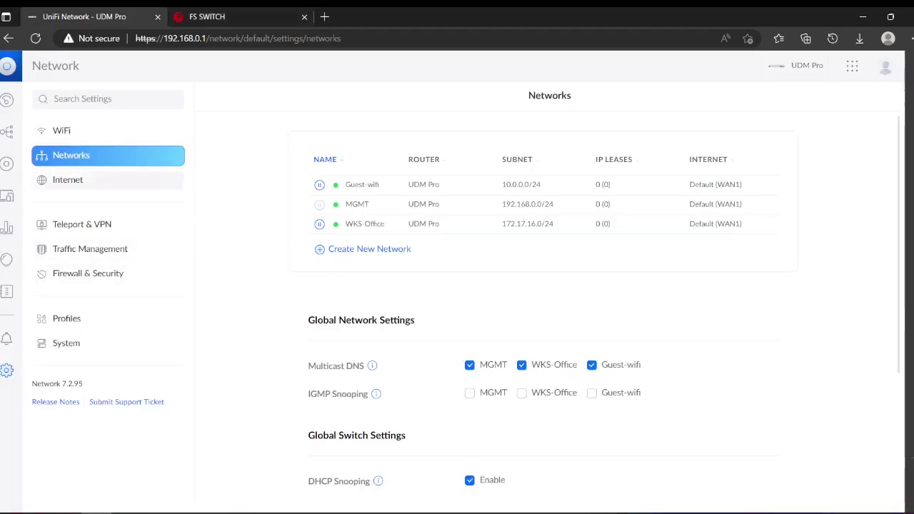
key(ctrl+Tab)
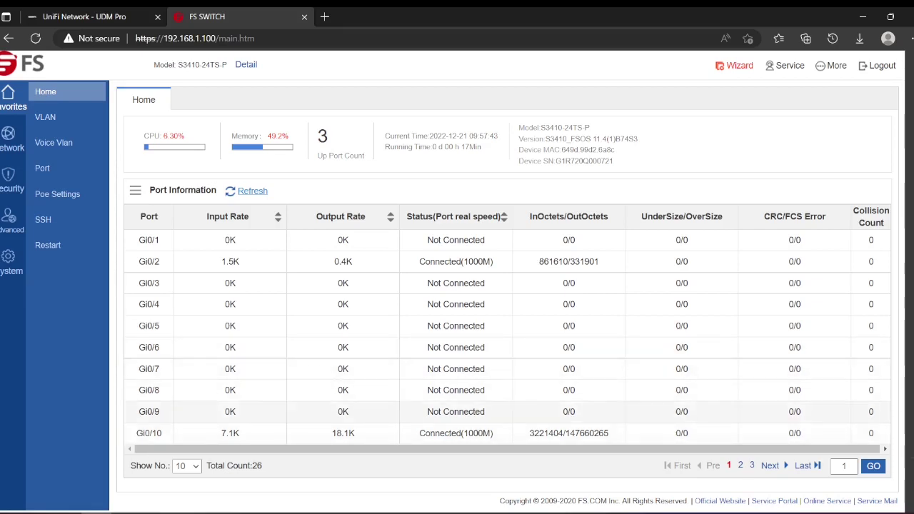
click(769, 465)
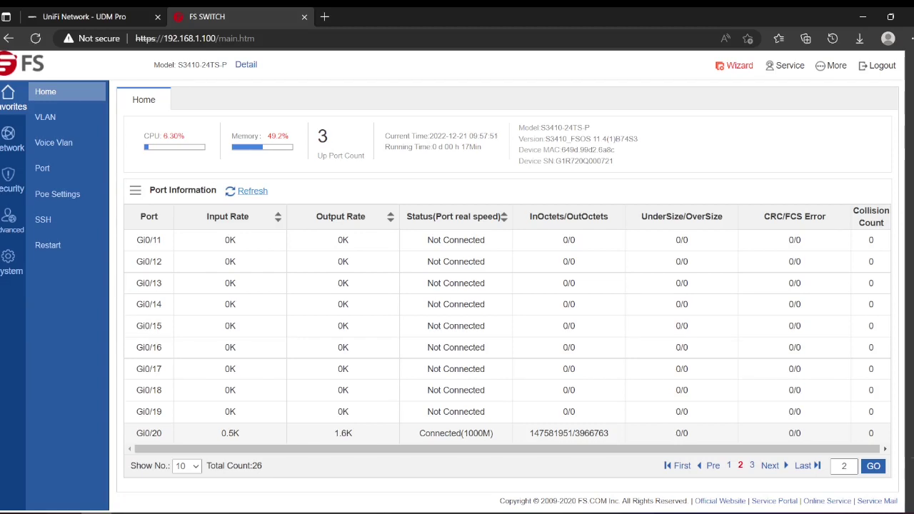
click(57, 117)
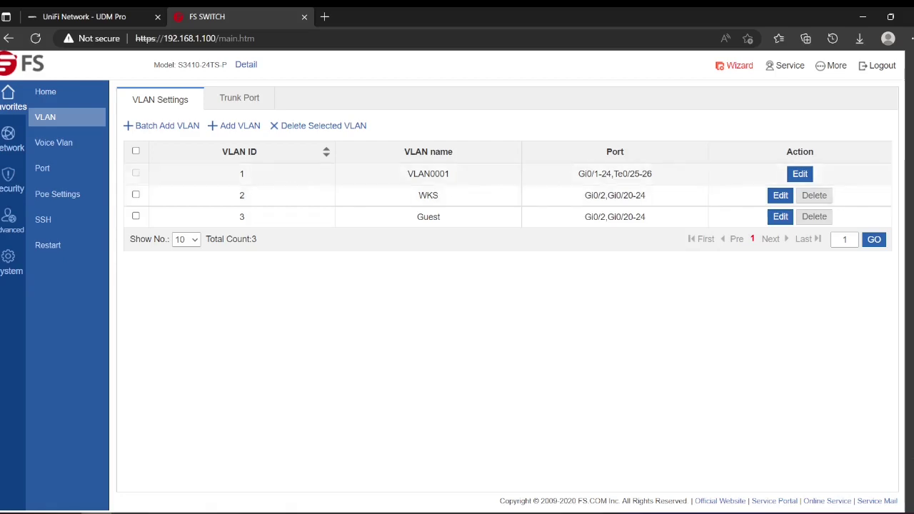
click(239, 98)
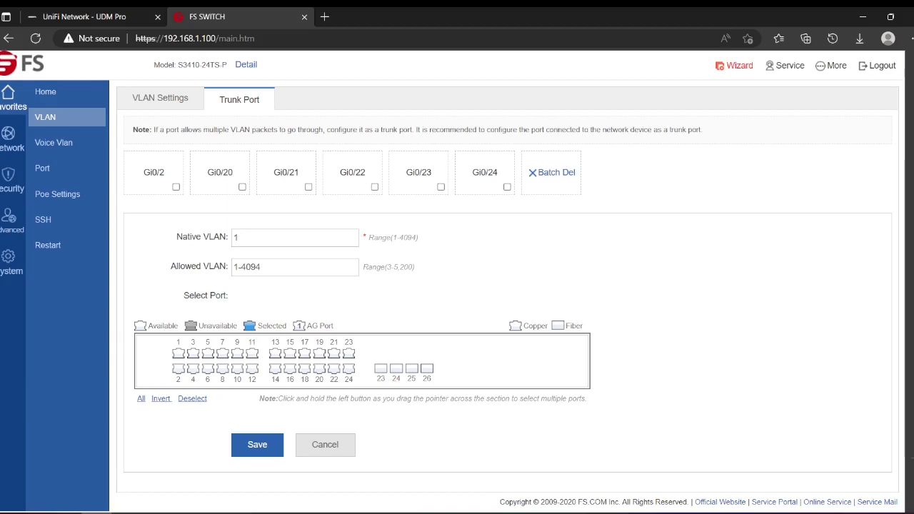
click(220, 175)
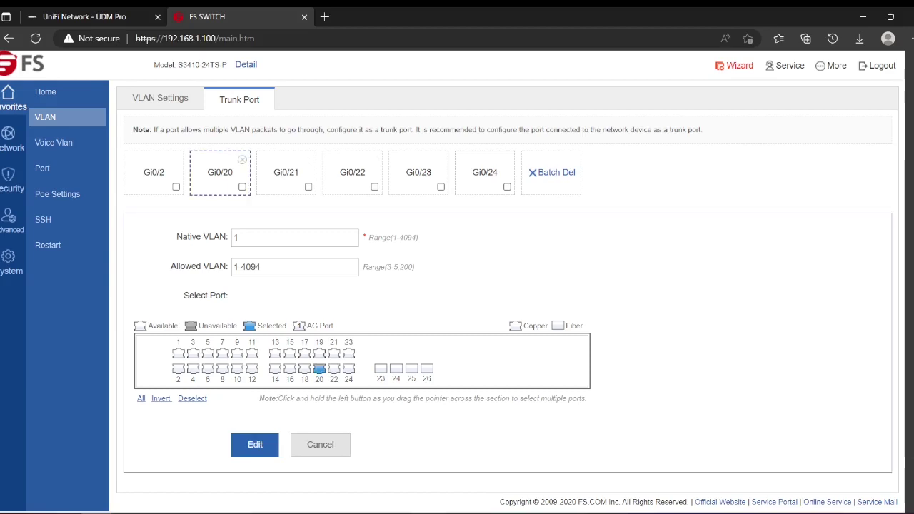
click(242, 187)
click(176, 187)
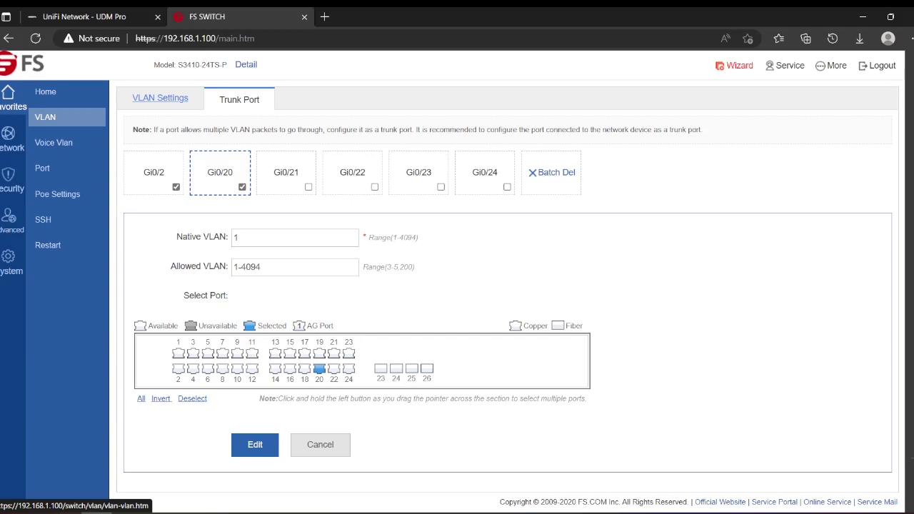
click(160, 97)
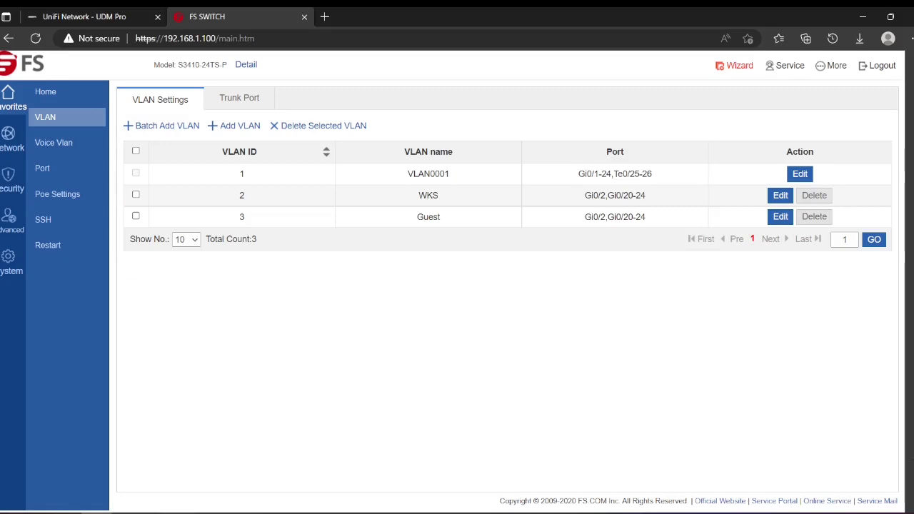
Step: Open the IPv4 settings of the Ethernet 7 adapter
key(alt+Tab)
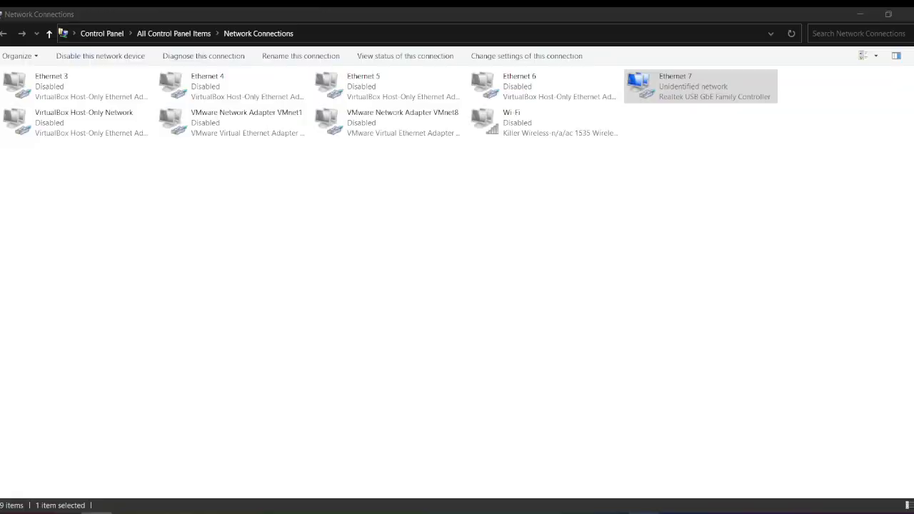
key(alt+Tab)
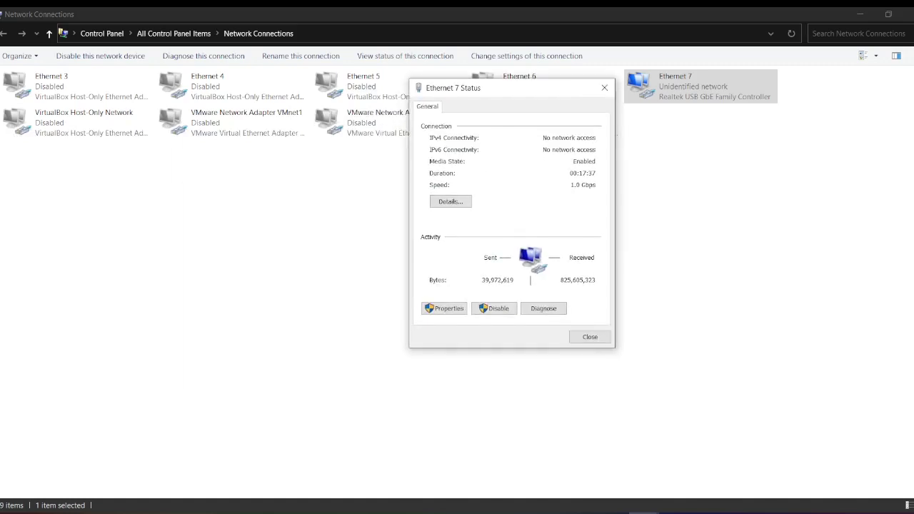
click(444, 308)
scroll(535, 225, down, 2)
scroll(535, 225, up, 2)
scroll(535, 225, down, 2)
double_click(509, 234)
Step: Set IPv4 to obtain IP and DNS automatically, confirm, and close Network Connections
click(460, 215)
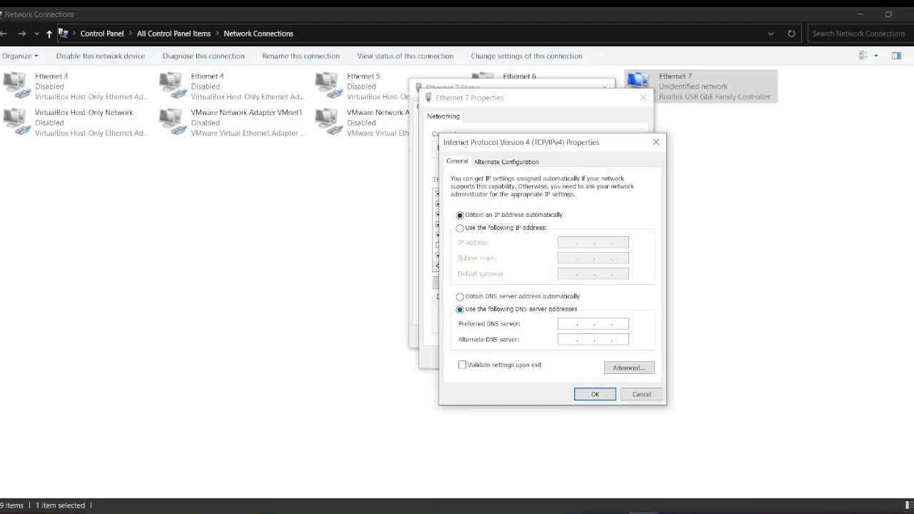
click(460, 296)
click(595, 394)
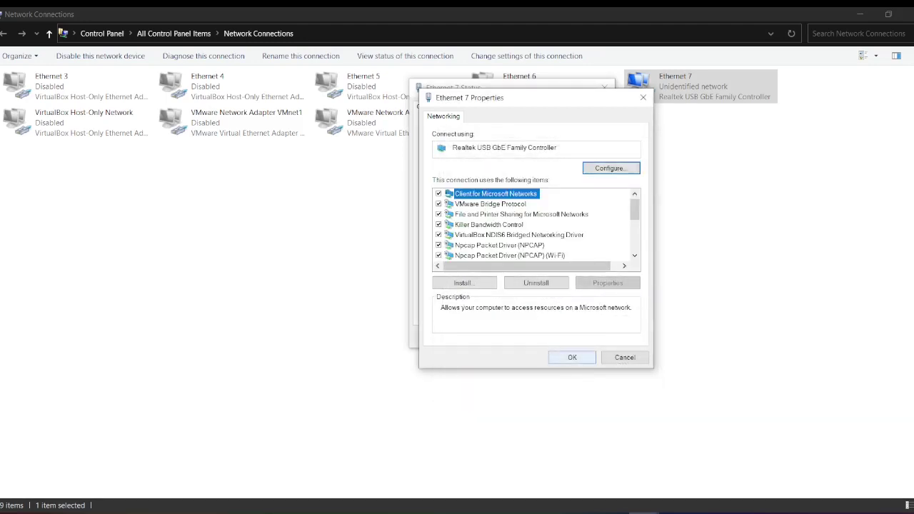
click(572, 357)
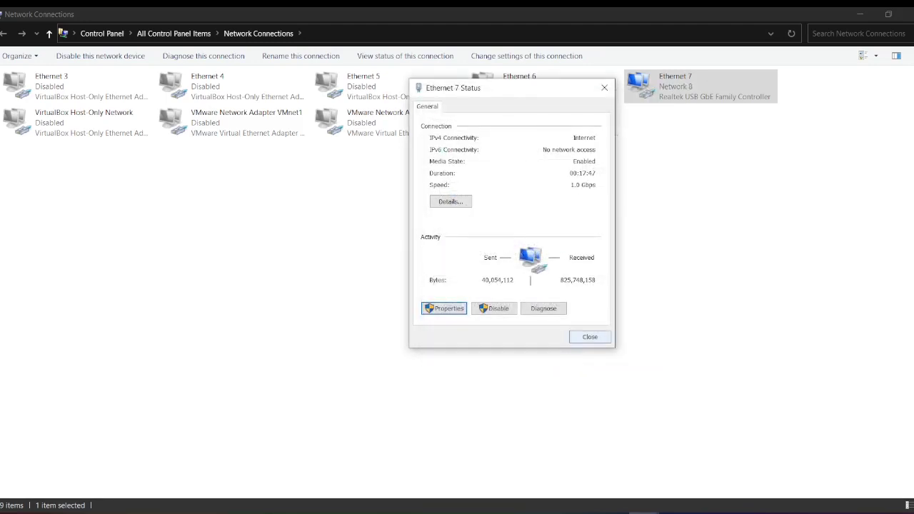
key(Escape)
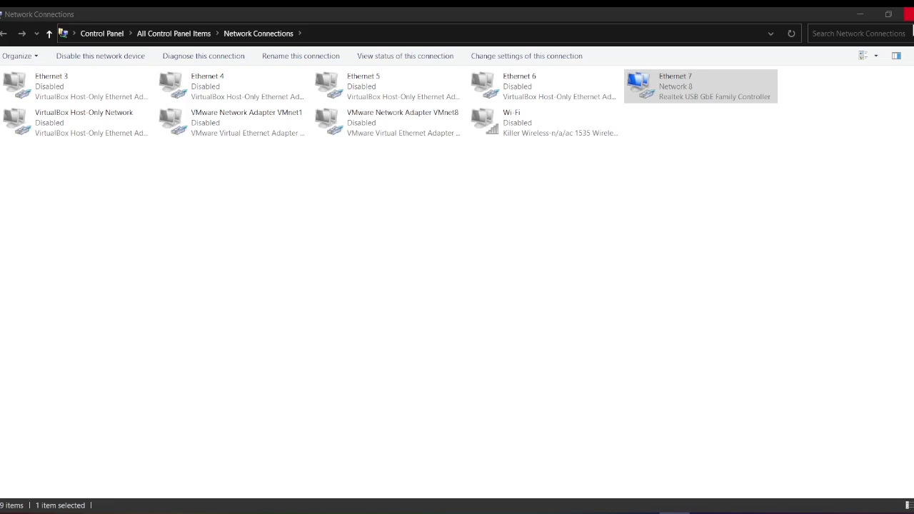
click(909, 15)
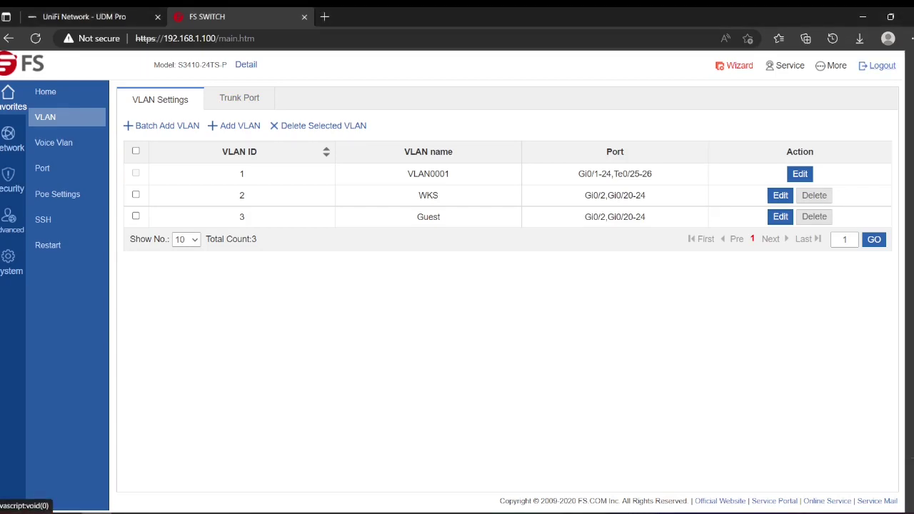
Step: Return to the UniFi Network console's Networks list showing Guest-wifi, MGMT and WKS-Office
key(ctrl+shift+Tab)
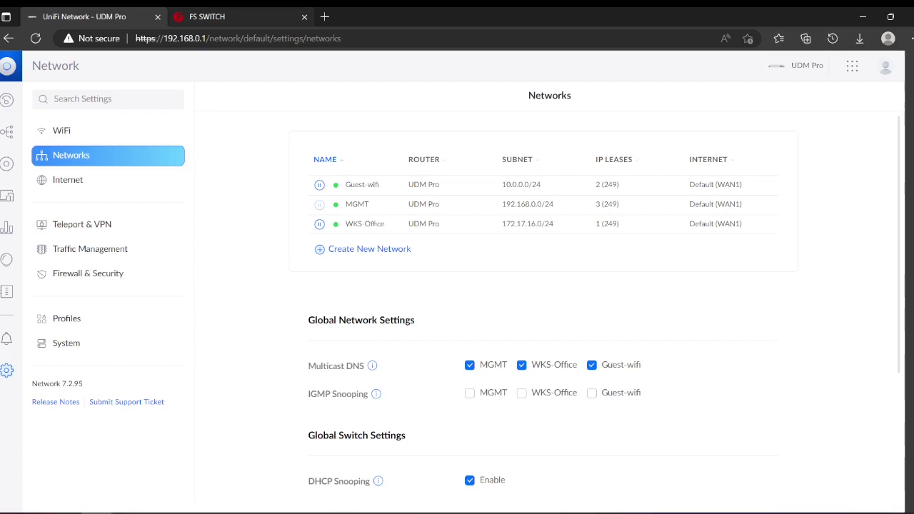
mouse_move(214, 16)
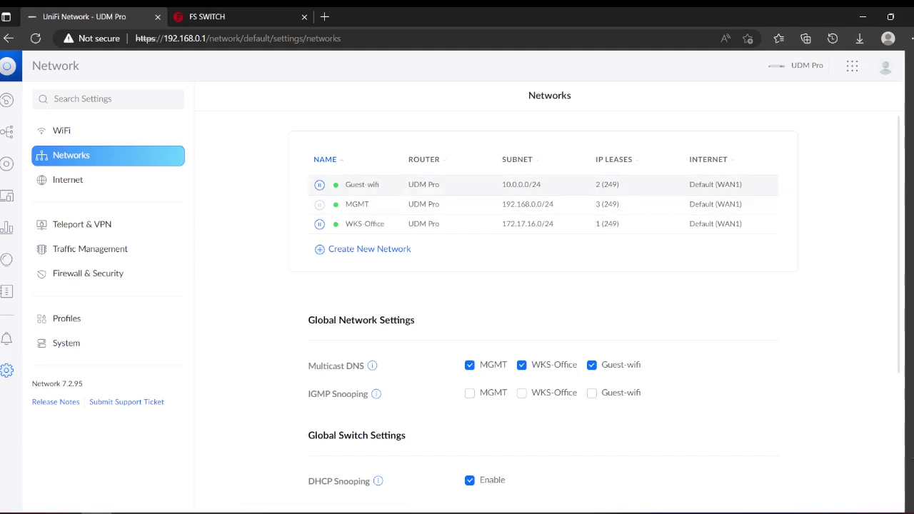
Step: Open Guest-wifi, then the Guest-Net WiFi settings, and reveal its password in plain text
click(362, 185)
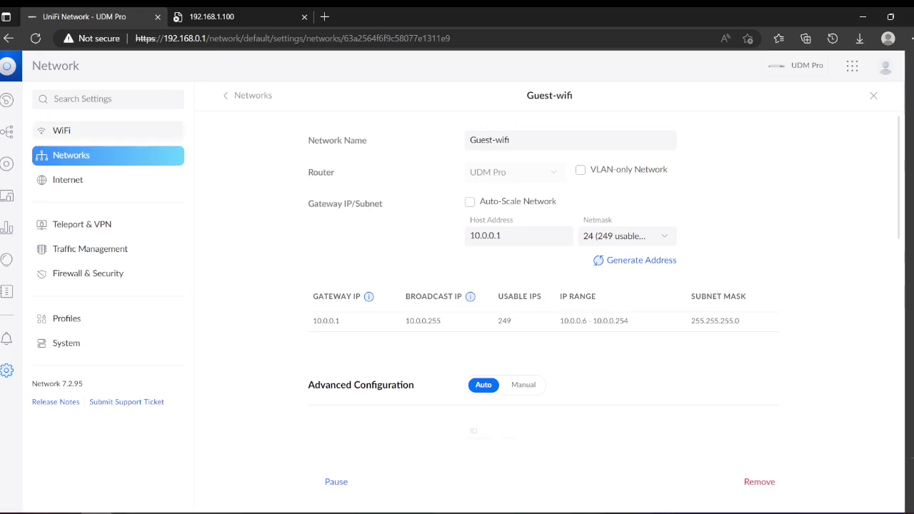
click(61, 130)
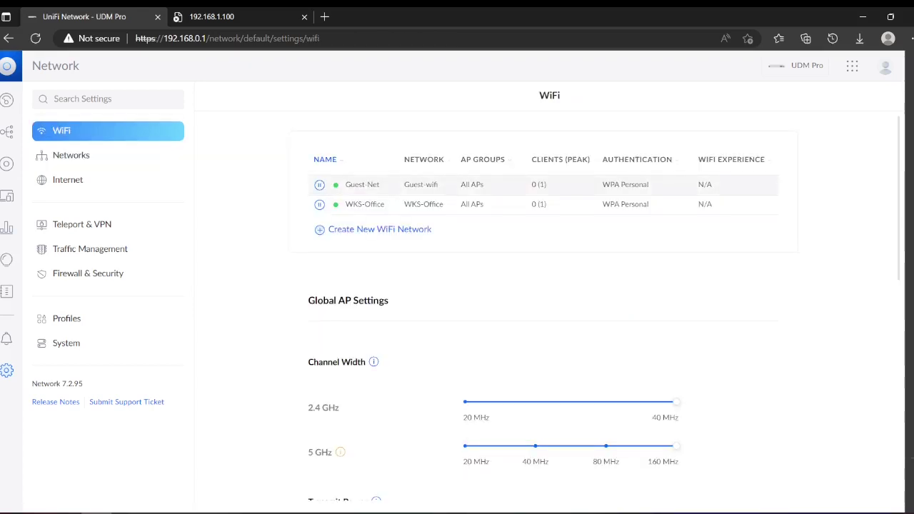
click(362, 184)
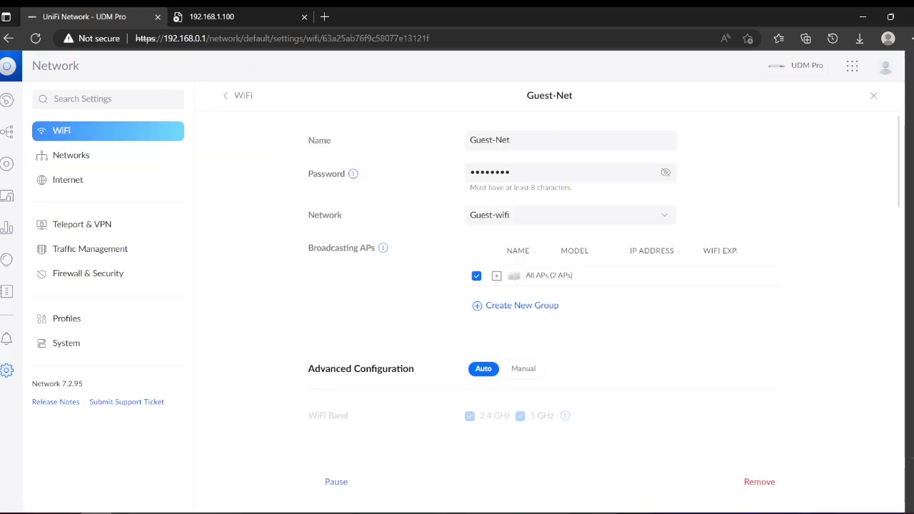
click(664, 172)
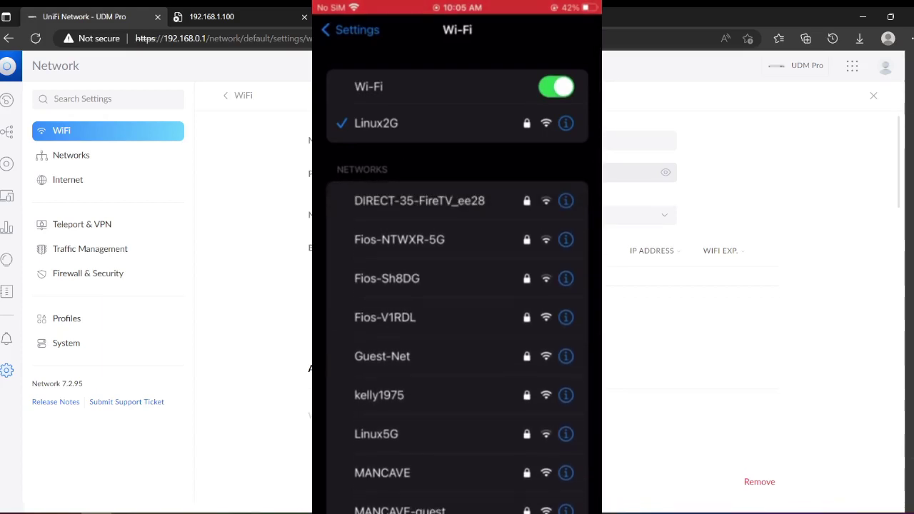
Step: Scroll the iPhone Wi-Fi list and select WKS-Office to bring up its password prompt
scroll(457, 285, down, 3)
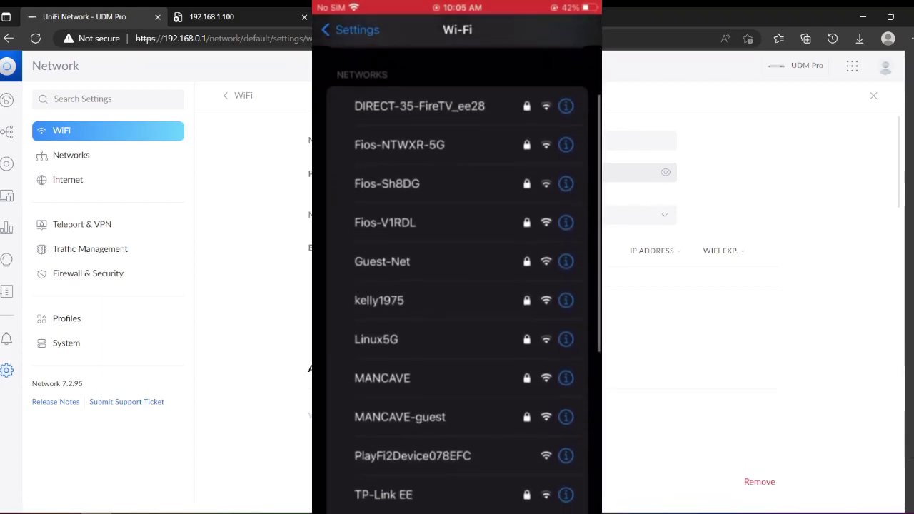
scroll(457, 285, down, 5)
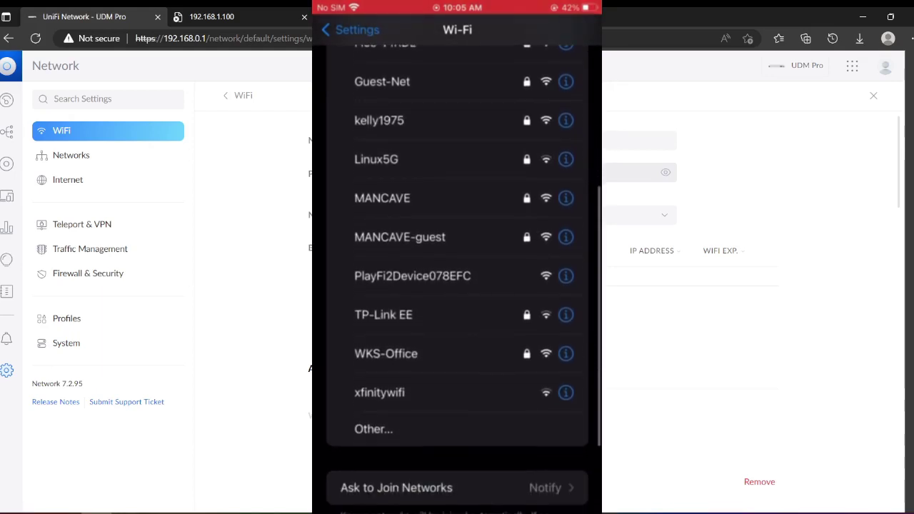
click(385, 350)
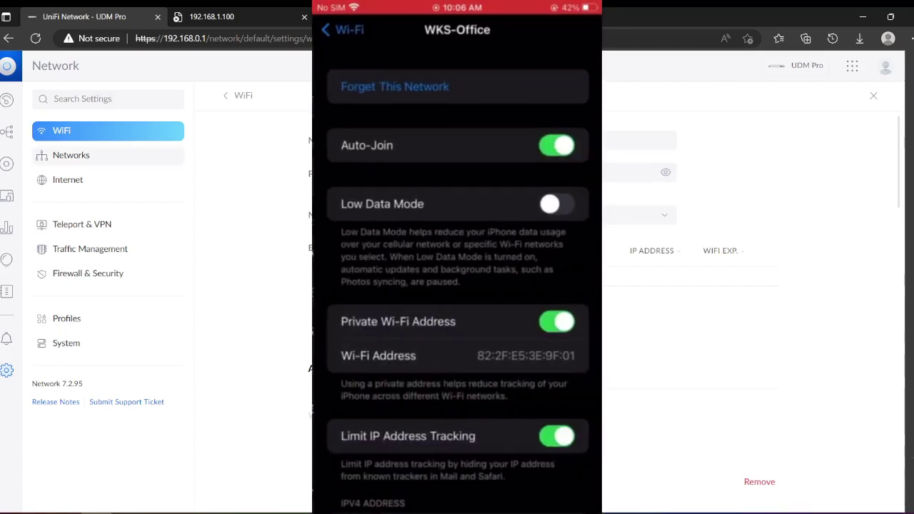
Step: Join WKS-Office, confirm IP 172.17.16.75 from router 172.17.16.1, then launch Safari
click(71, 154)
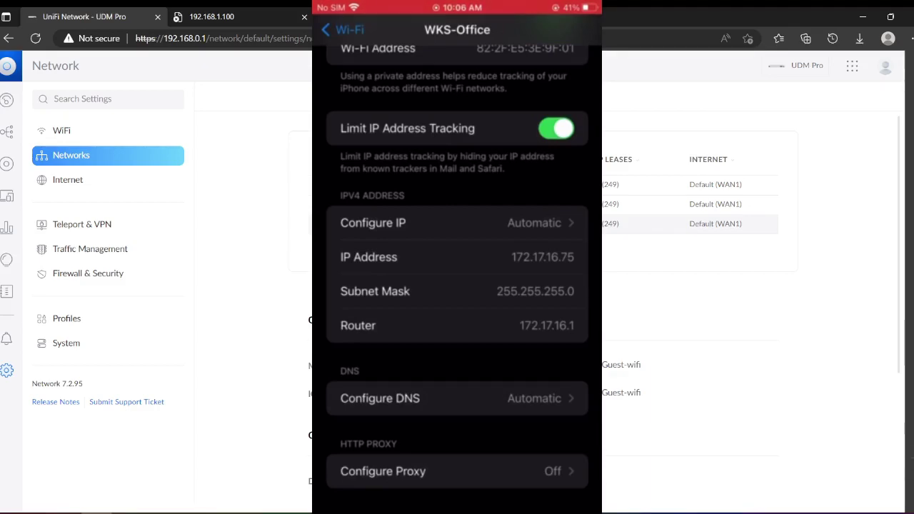
scroll(457, 286, down, 2)
scroll(456, 285, up, 5)
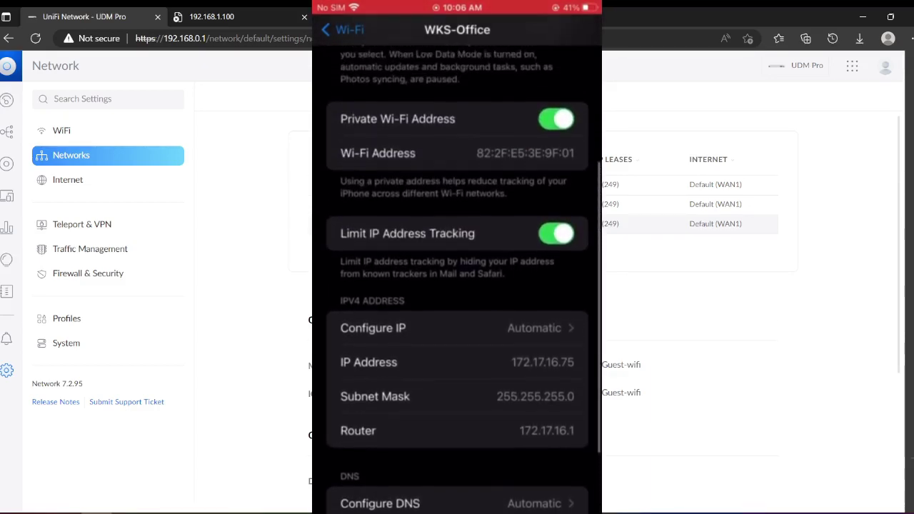
drag(457, 508, 457, 286)
click(424, 476)
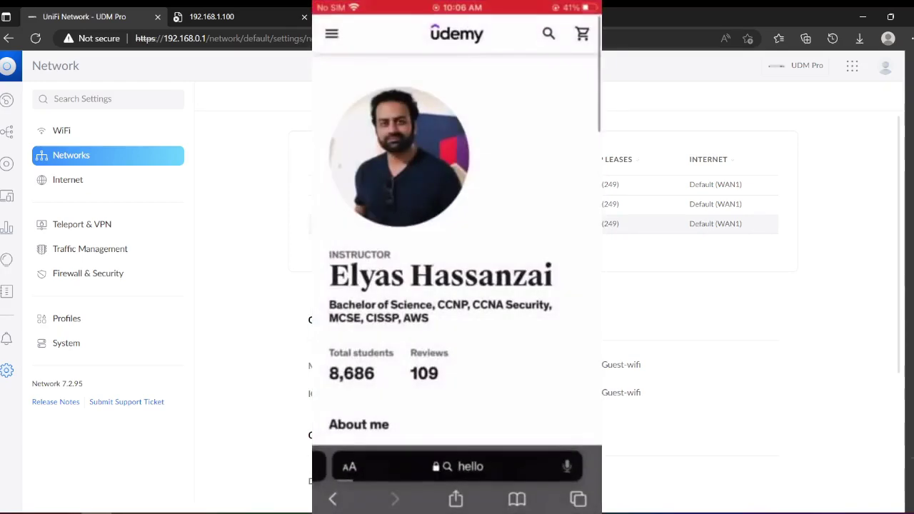
Step: Scroll Google's 'hello' results to confirm internet, then return to the Wi-Fi list showing WKS-Office
scroll(457, 285, down, 1)
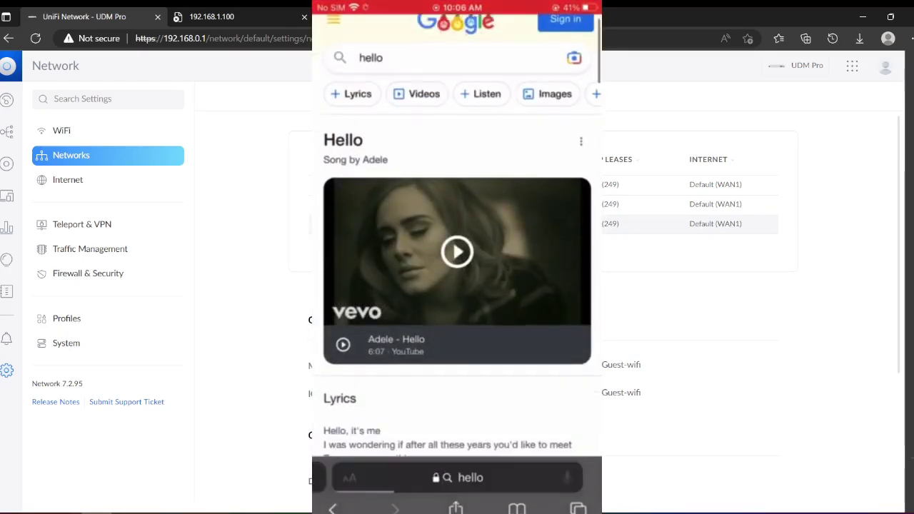
scroll(457, 286, down, 3)
scroll(457, 286, up, 3)
scroll(456, 286, down, 3)
scroll(456, 285, down, 3)
scroll(457, 286, up, 5)
scroll(457, 285, down, 6)
scroll(457, 285, down, 3)
scroll(457, 285, up, 8)
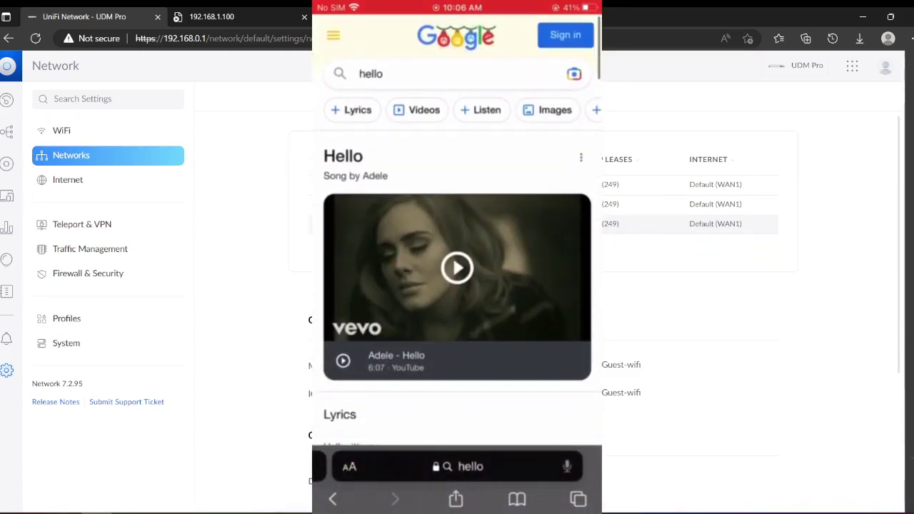
drag(457, 510, 457, 321)
click(378, 250)
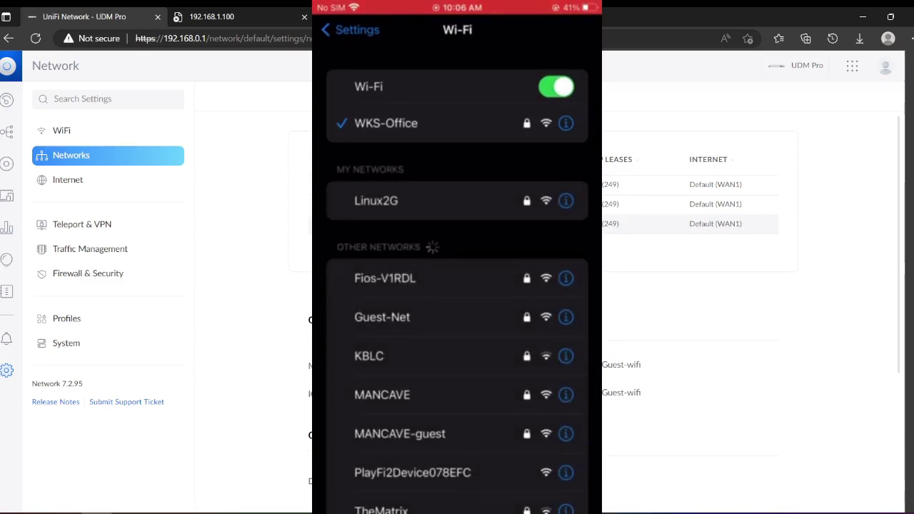
Step: Join Guest-Net with its password and view its details: IP 10.0.0.186, router 10.0.0.1
click(381, 317)
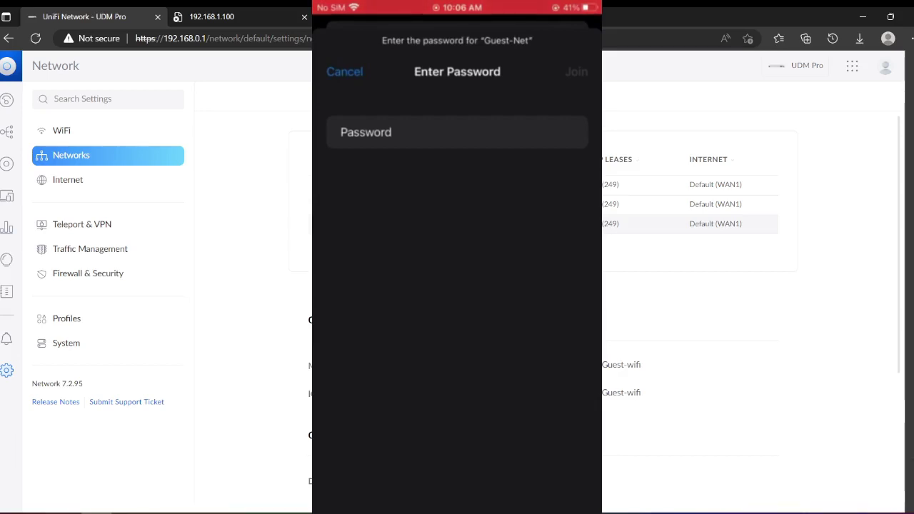
click(344, 72)
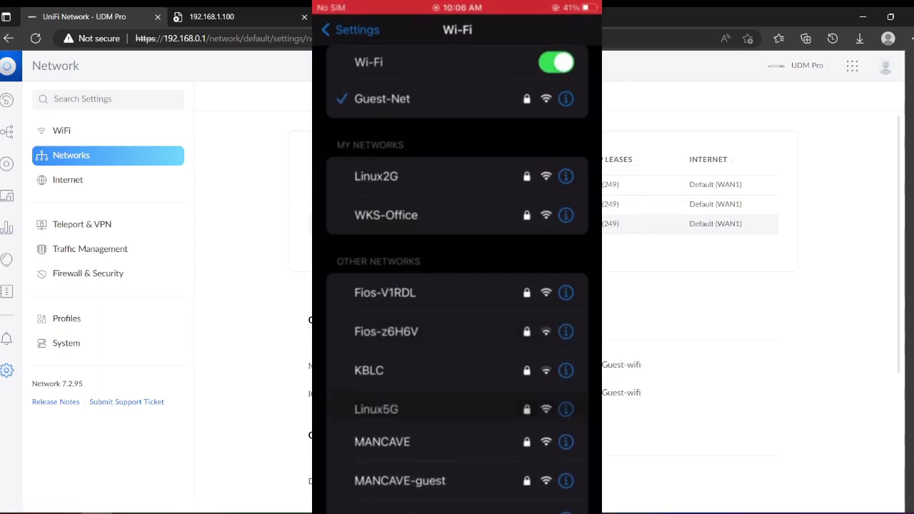
click(566, 99)
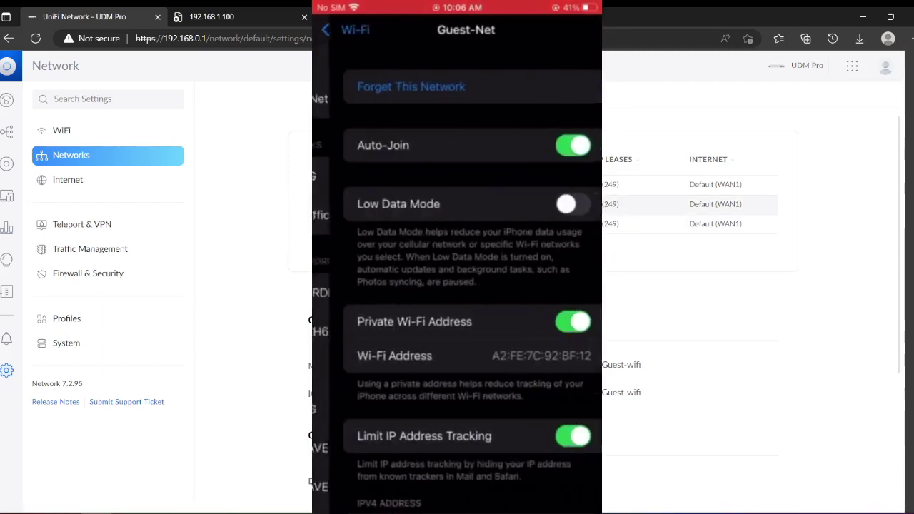
scroll(457, 286, down, 5)
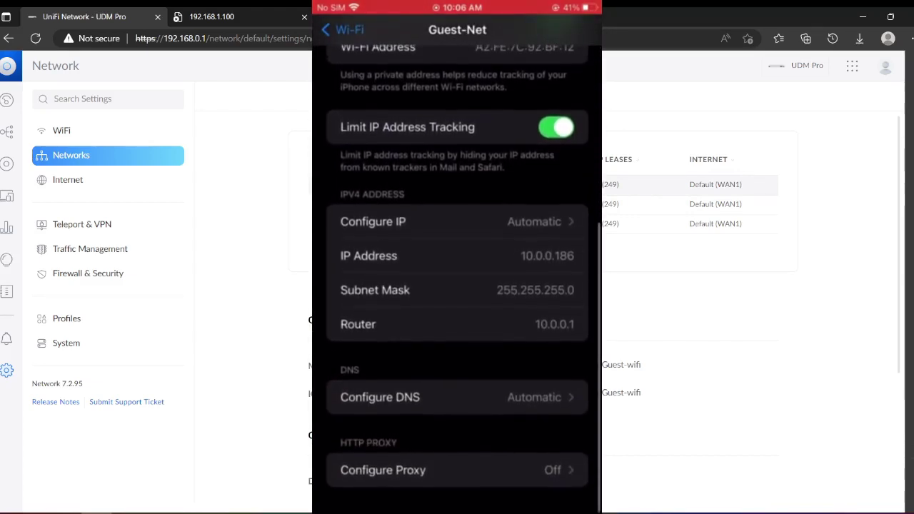